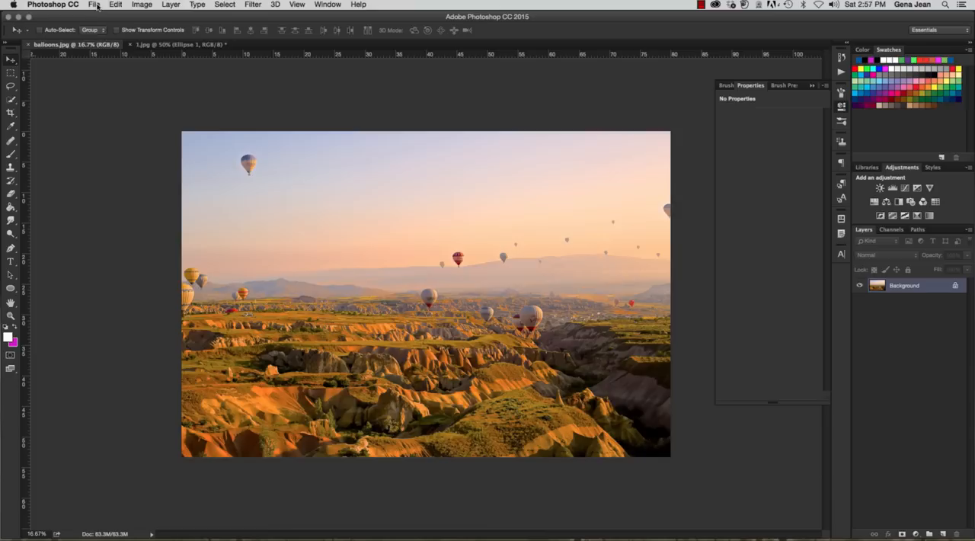
Open the balloons.jpg image in Save for Web (Legacy)
{"action": "left_click", "coordinate": [94, 5]}
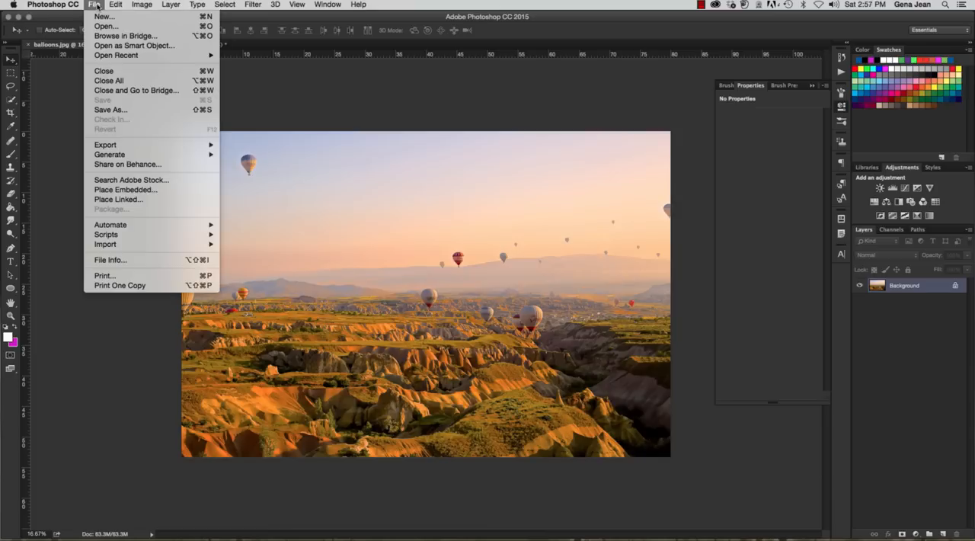
{"action": "mouse_move", "coordinate": [174, 146]}
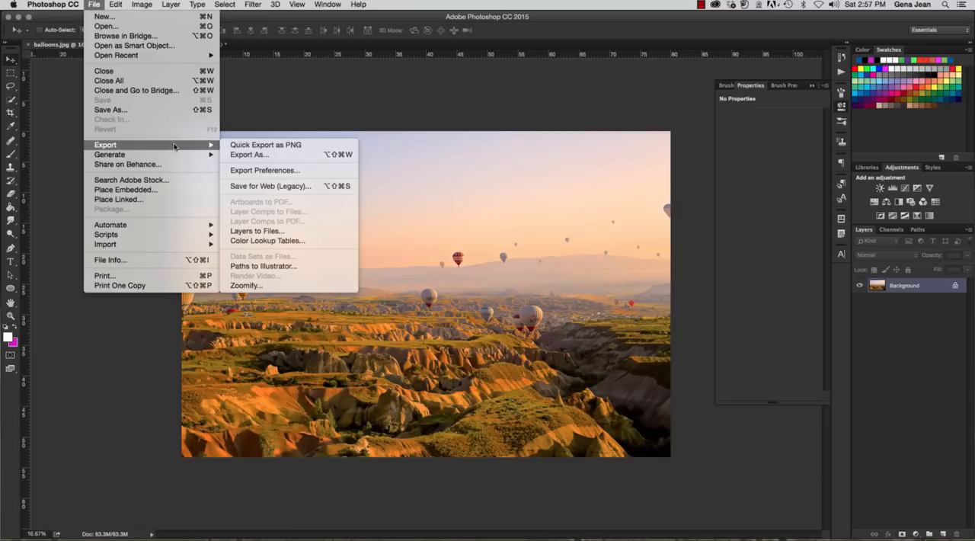
{"action": "left_click", "coordinate": [255, 186]}
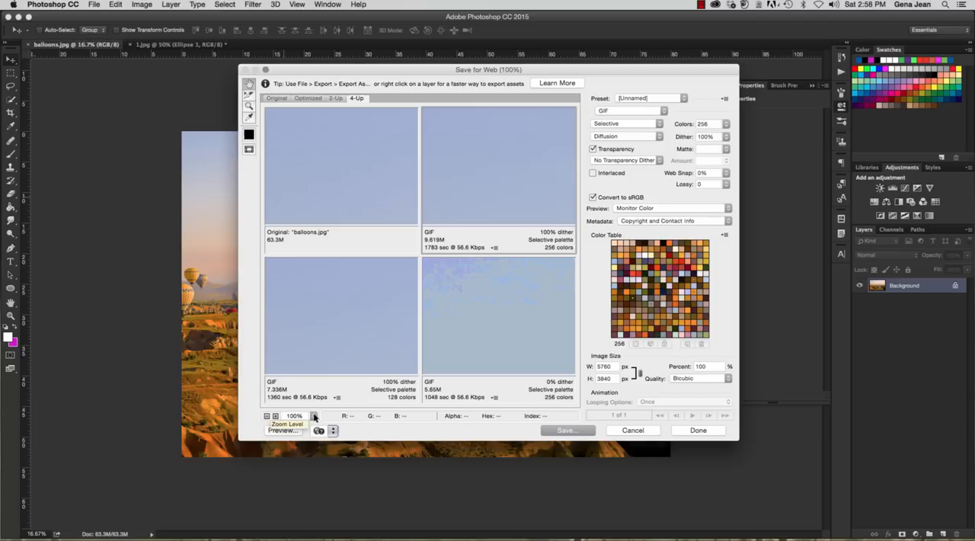
View the four export previews at 12.5% zoom, framed on the balloons along the horizon
{"action": "left_click", "coordinate": [267, 417]}
{"action": "left_click", "coordinate": [267, 417]}
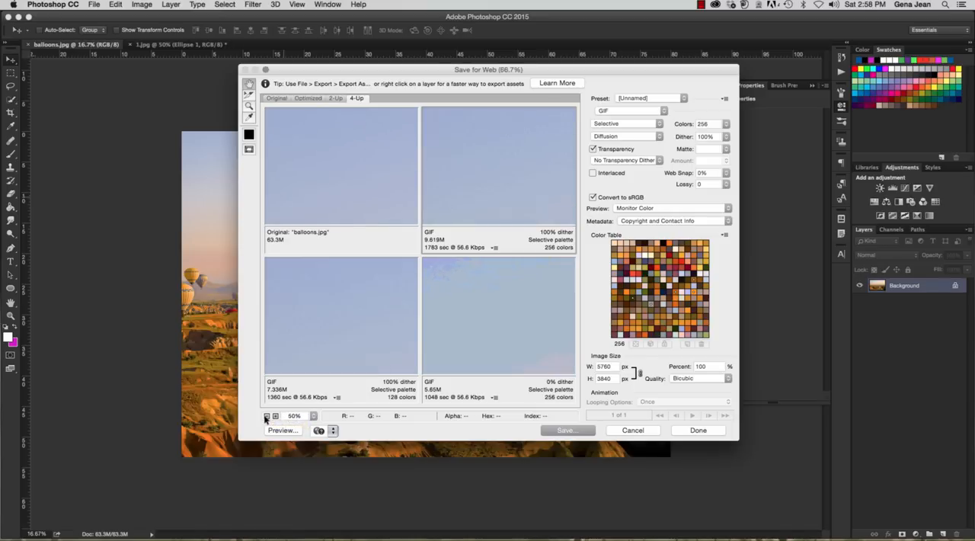
{"action": "left_click", "coordinate": [314, 417]}
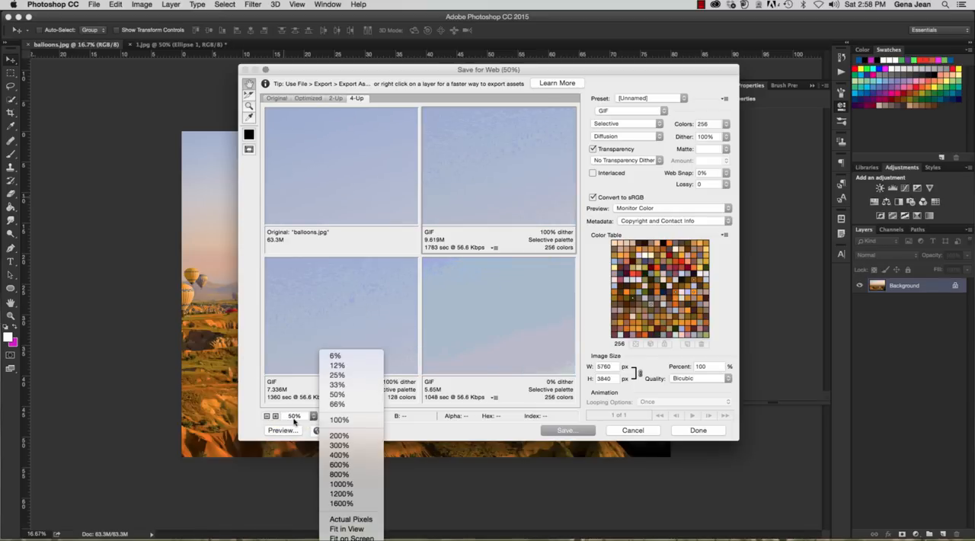
{"action": "left_click", "coordinate": [267, 417]}
{"action": "left_click", "coordinate": [267, 416]}
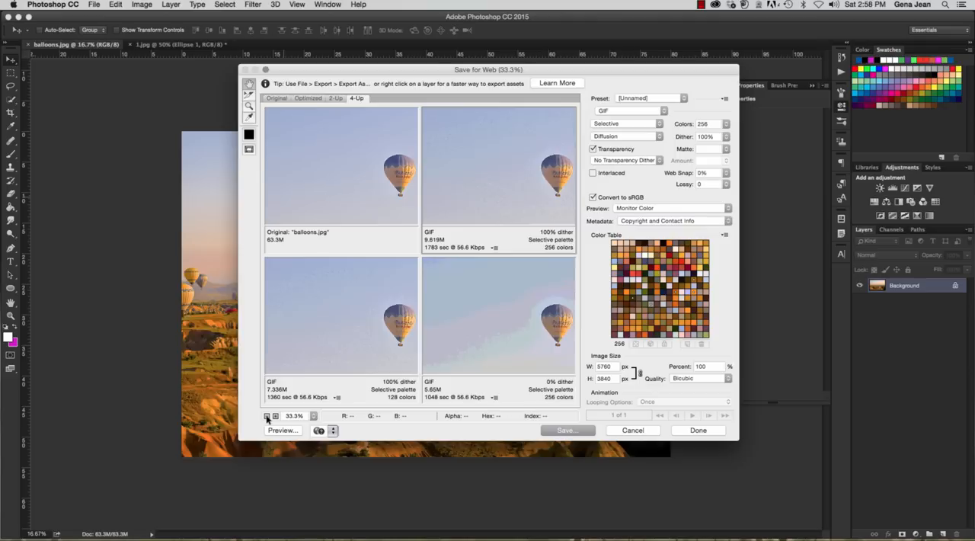
{"action": "left_click", "coordinate": [267, 417]}
{"action": "left_click", "coordinate": [267, 417]}
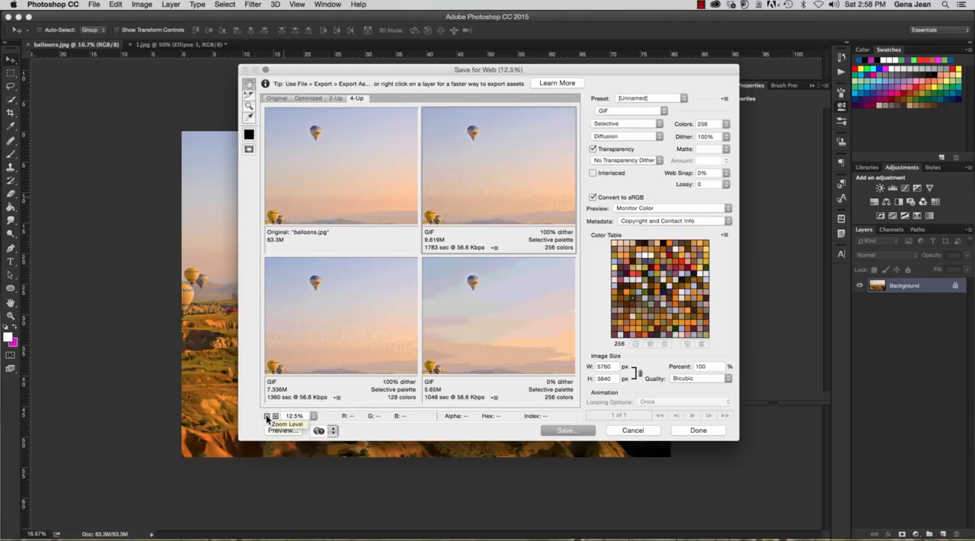
{"action": "mouse_move", "coordinate": [329, 333]}
{"action": "left_mouse_down"}
{"action": "mouse_move", "coordinate": [331, 286]}
{"action": "mouse_move", "coordinate": [344, 321]}
{"action": "left_mouse_up"}
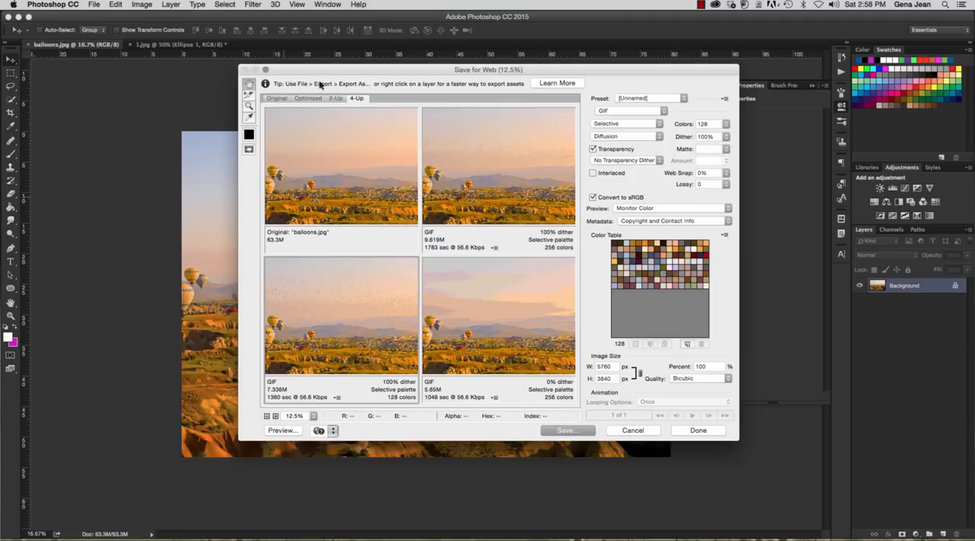
{"action": "left_click", "coordinate": [684, 100]}
{"action": "left_click", "coordinate": [684, 99]}
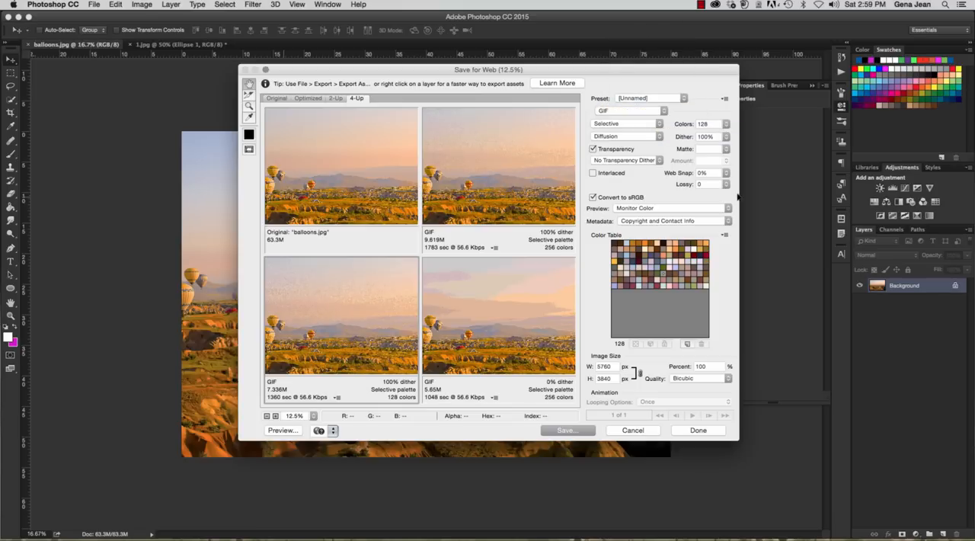
{"action": "left_click", "coordinate": [683, 98]}
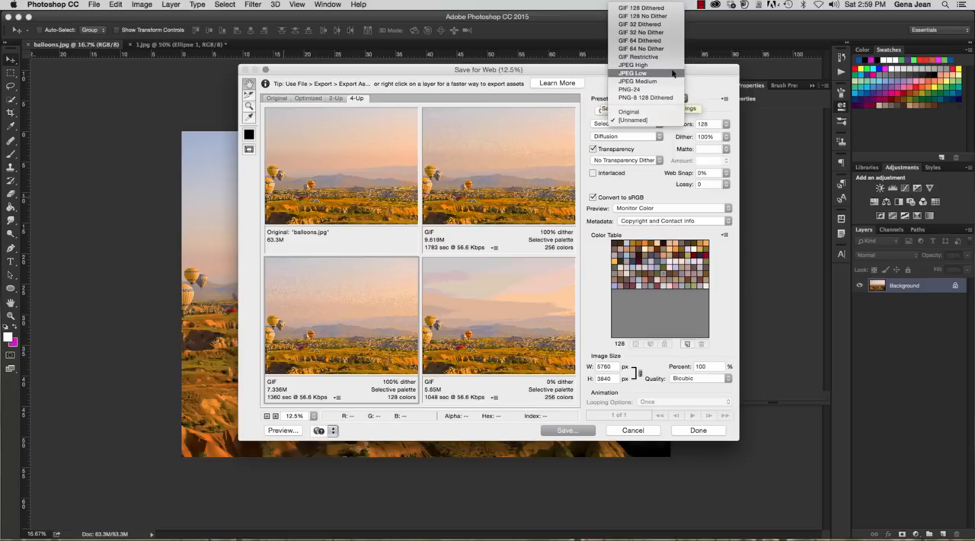
{"action": "left_click", "coordinate": [719, 95]}
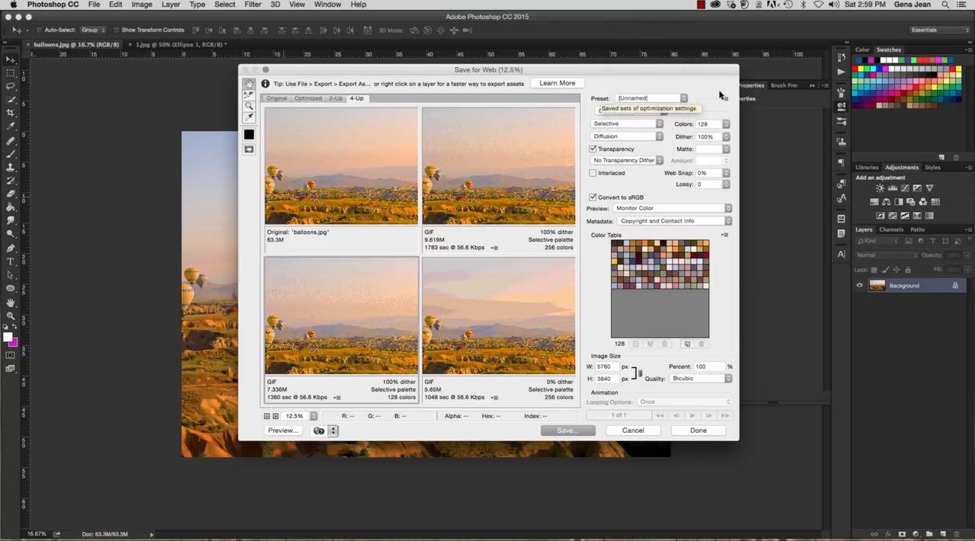
Compare the Original, Optimized and 2-Up preview layouts, and return to the 4-Up layout
{"action": "left_click", "coordinate": [280, 100]}
{"action": "left_click", "coordinate": [308, 98]}
{"action": "left_click", "coordinate": [336, 98]}
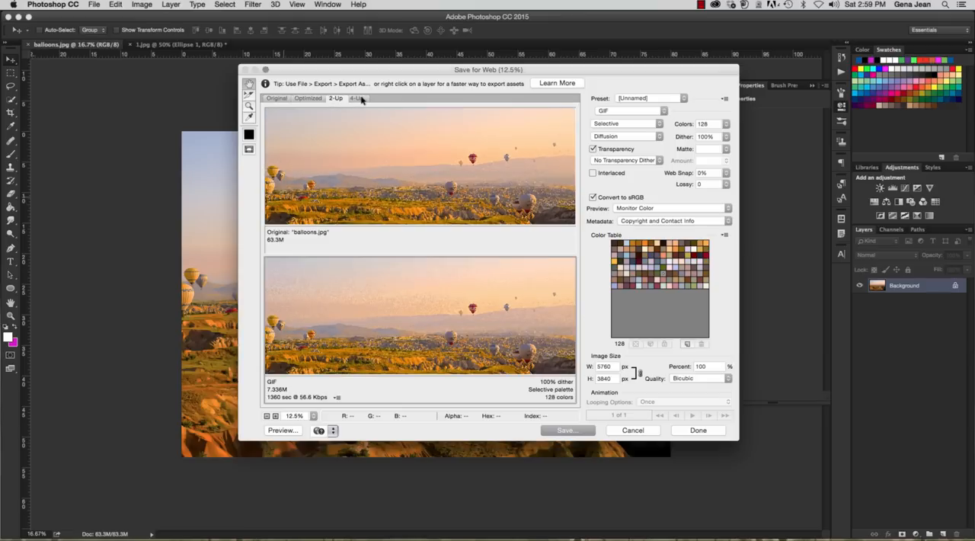
{"action": "left_click", "coordinate": [358, 98]}
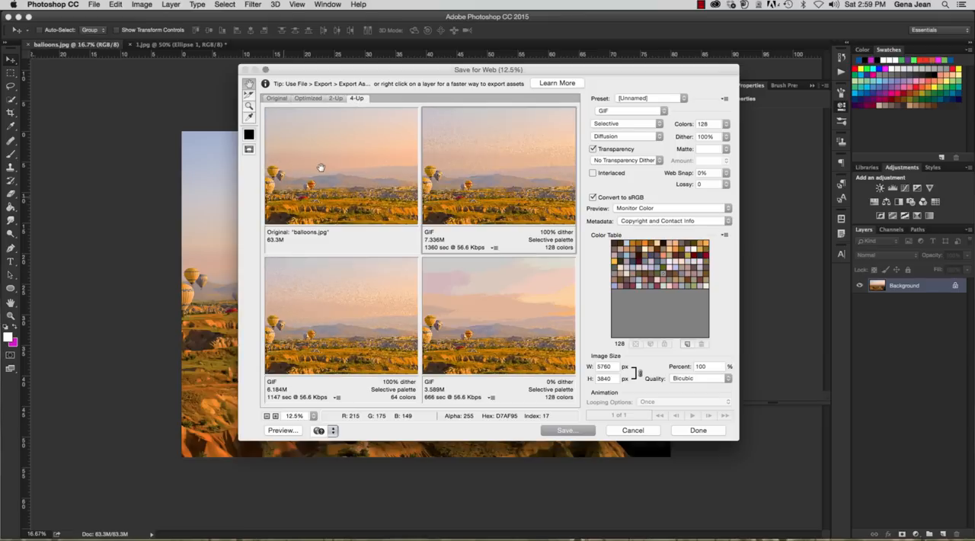
Preview the optimized image in the Firefox browser, return to Save for Web and check the available preview browser options
{"action": "left_click", "coordinate": [281, 431]}
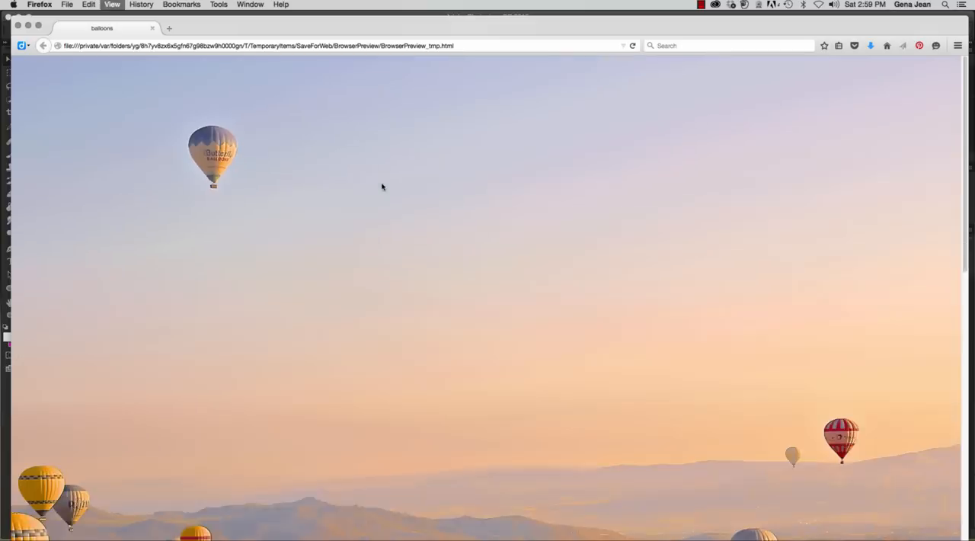
{"action": "left_click", "coordinate": [5, 27]}
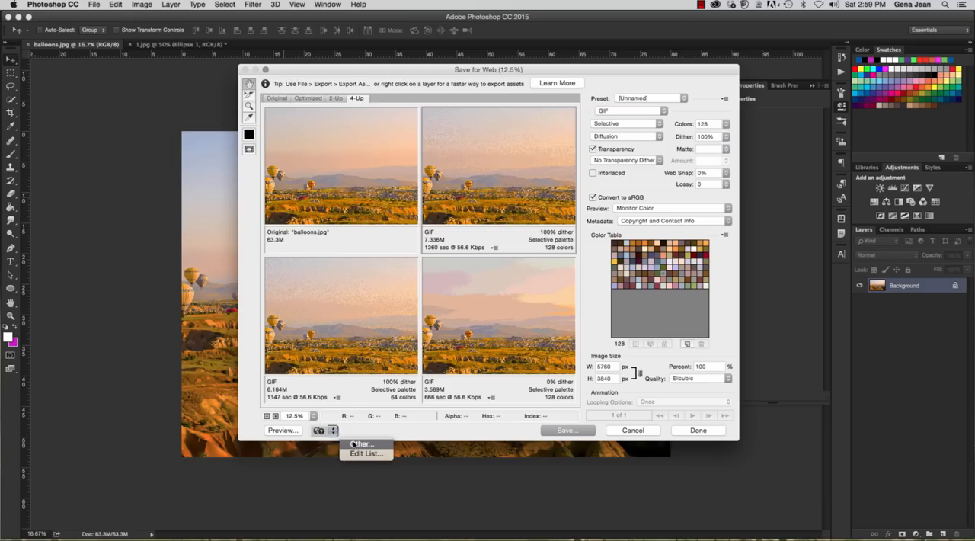
{"action": "left_click", "coordinate": [383, 432]}
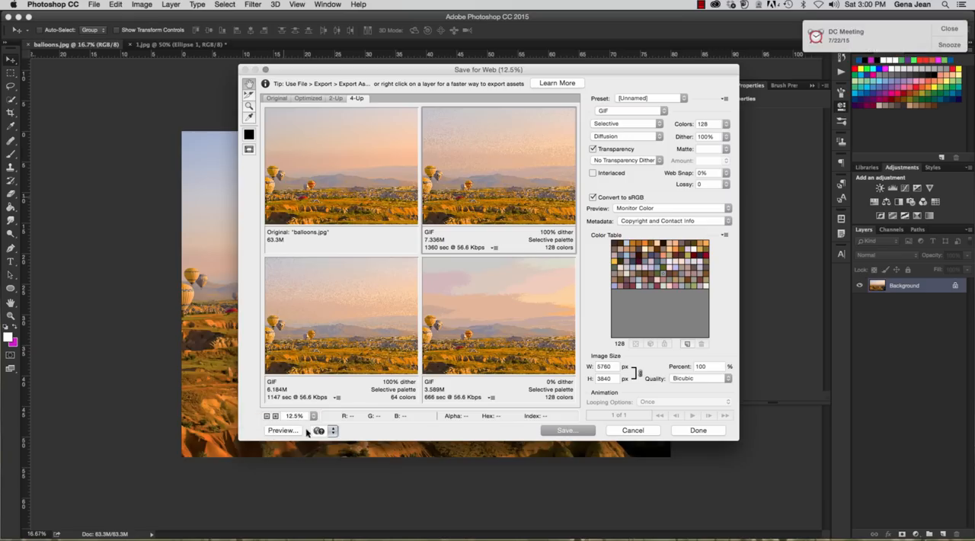
{"action": "left_click", "coordinate": [333, 431]}
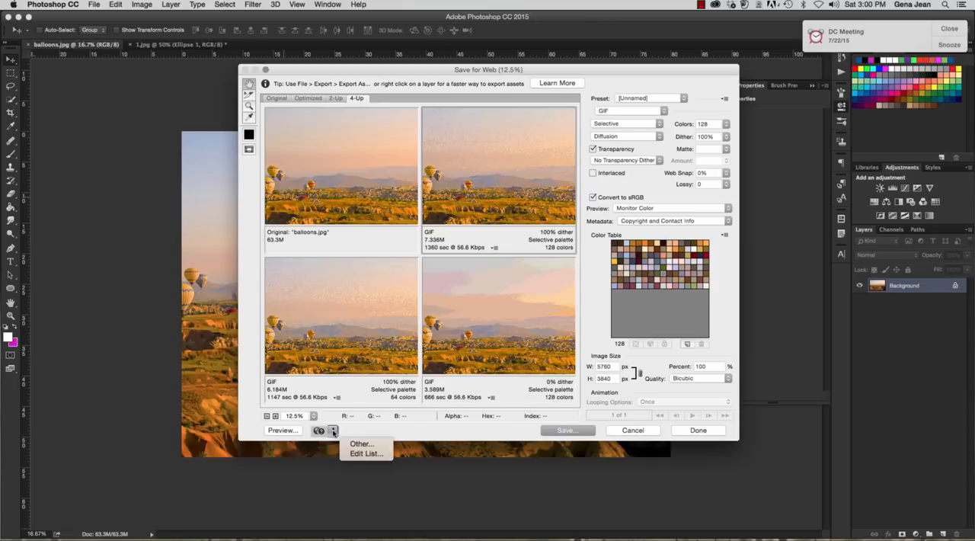
{"action": "left_click", "coordinate": [381, 433]}
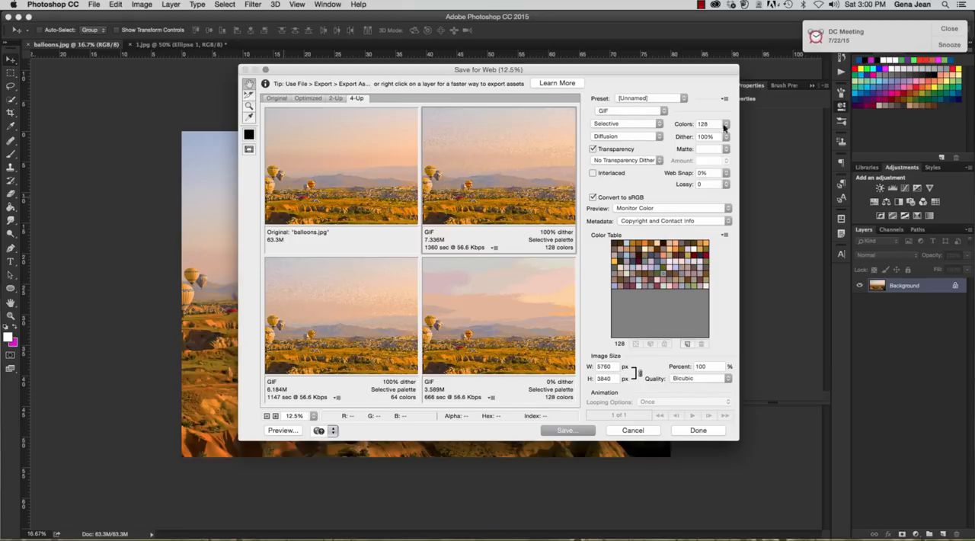
Inspect the GIF in the Optimized and 2-Up layouts, and select the original image in the 4-Up layout
{"action": "left_click", "coordinate": [307, 98]}
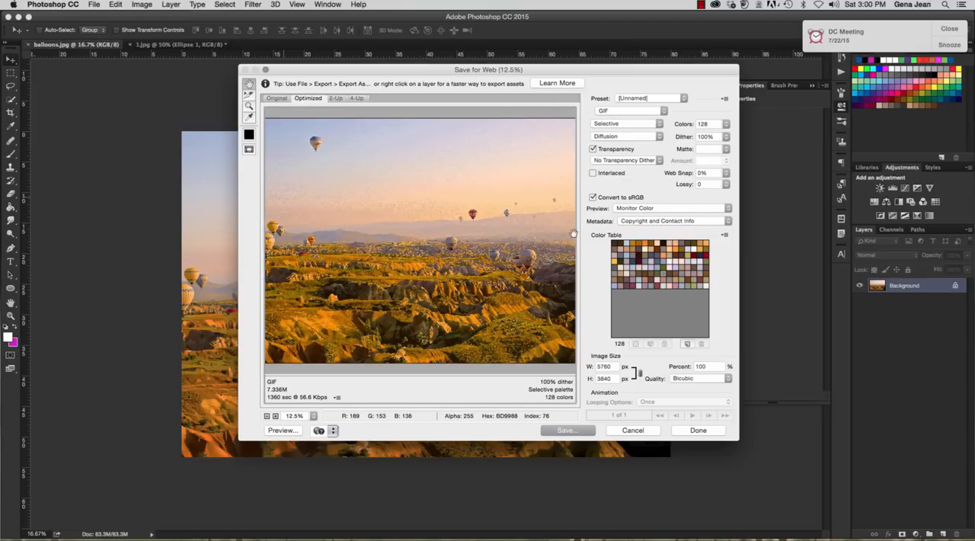
{"action": "left_click", "coordinate": [335, 99]}
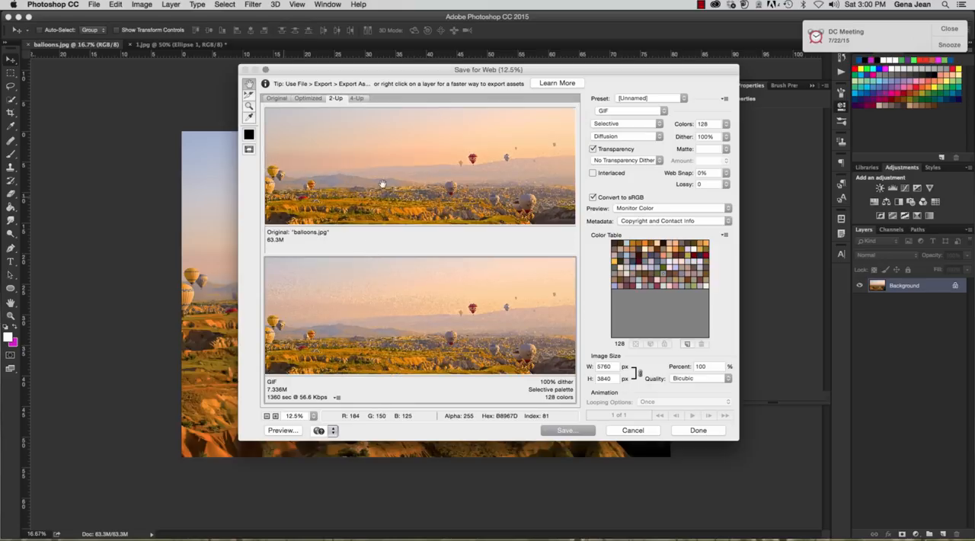
{"action": "left_click", "coordinate": [358, 98]}
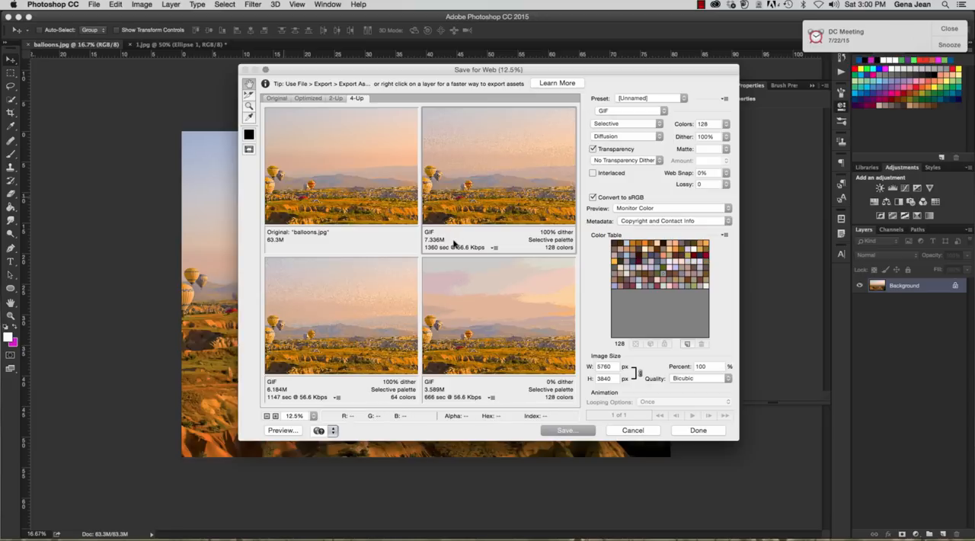
{"action": "left_click", "coordinate": [343, 171]}
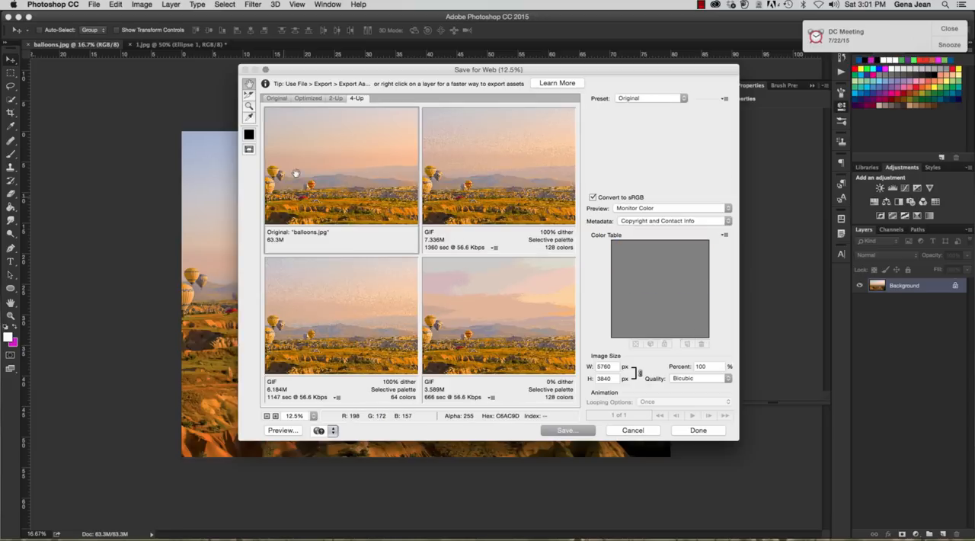
Set the upper-right preview of the 4-Up comparison to the JPEG format
{"action": "left_click", "coordinate": [560, 169]}
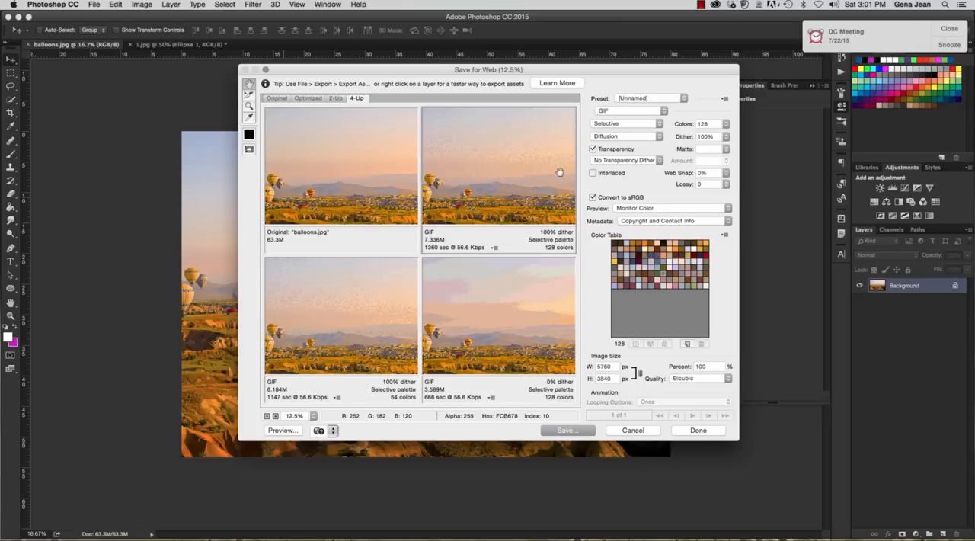
{"action": "left_click", "coordinate": [664, 111]}
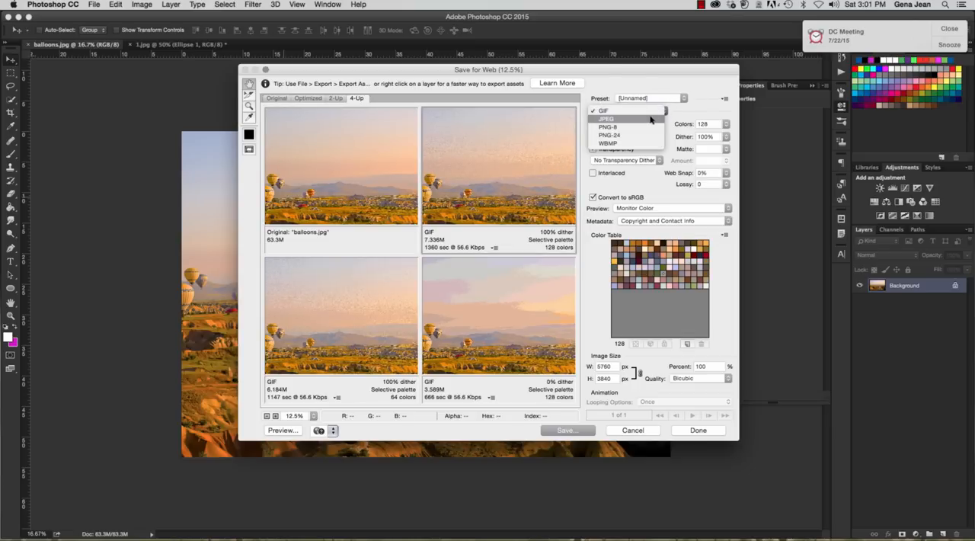
{"action": "left_click", "coordinate": [621, 120]}
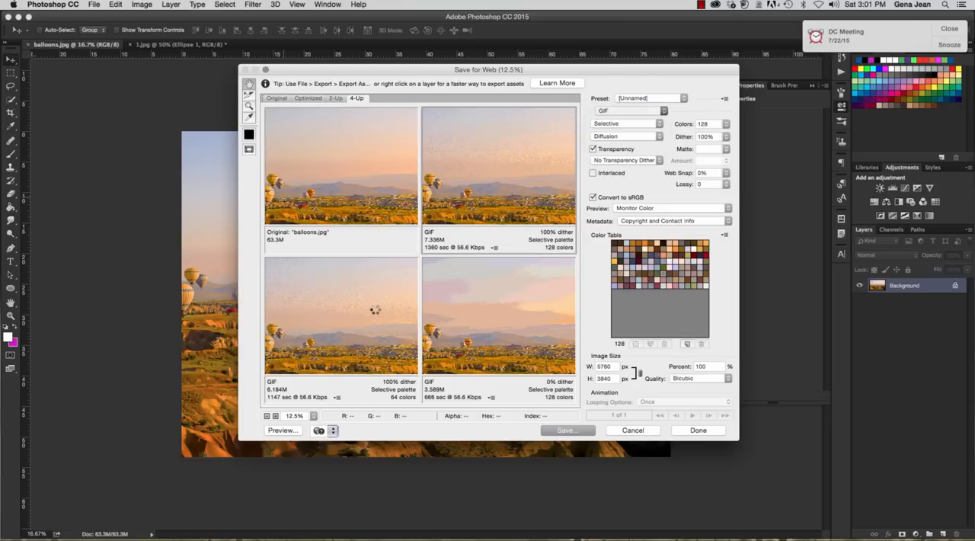
Set the lower-left preview of the 4-Up comparison to the PNG-8 format
{"action": "left_click", "coordinate": [398, 315]}
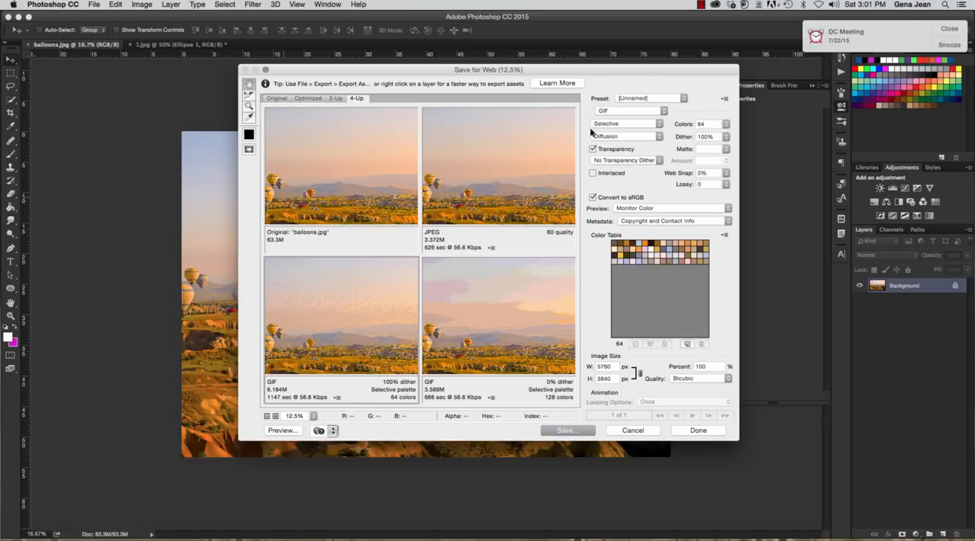
{"action": "left_click", "coordinate": [606, 107]}
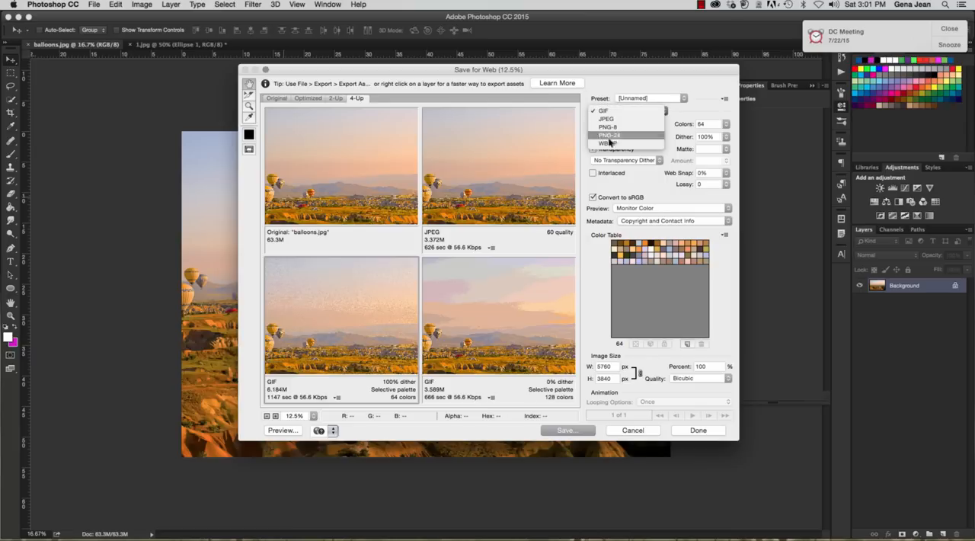
{"action": "left_click", "coordinate": [609, 113]}
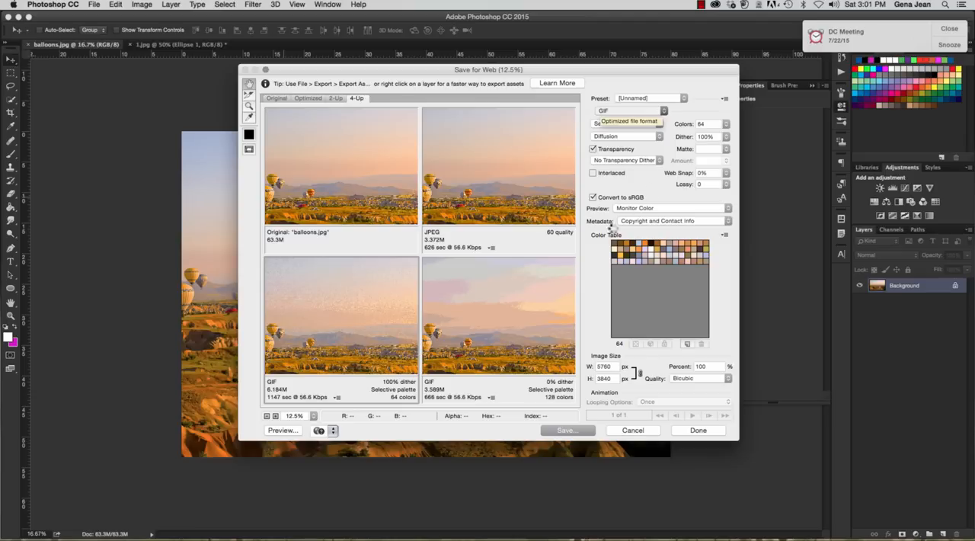
Try the JPEG format on the lower-right preview and return it to the GIF 128 No Dither preset
{"action": "left_click", "coordinate": [515, 281]}
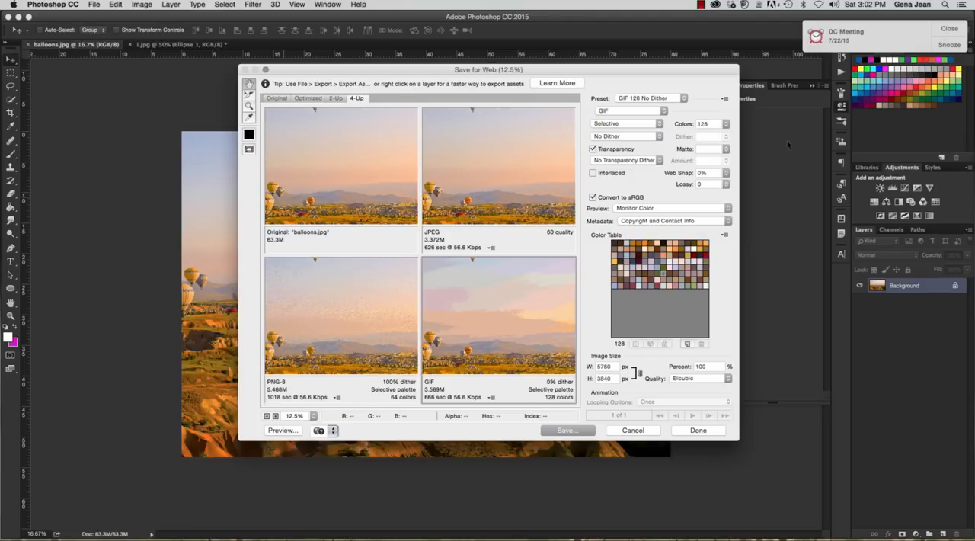
{"action": "left_click", "coordinate": [665, 112]}
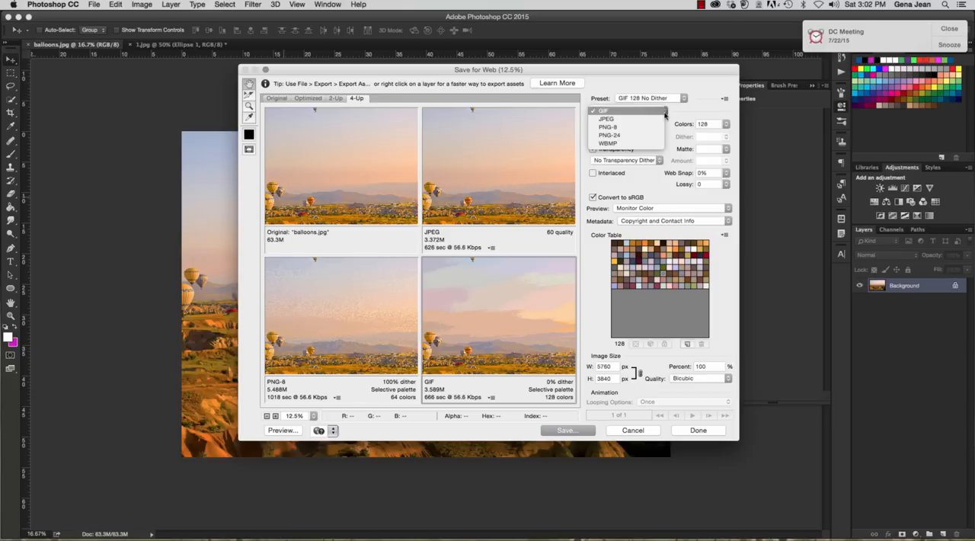
{"action": "left_click", "coordinate": [619, 118]}
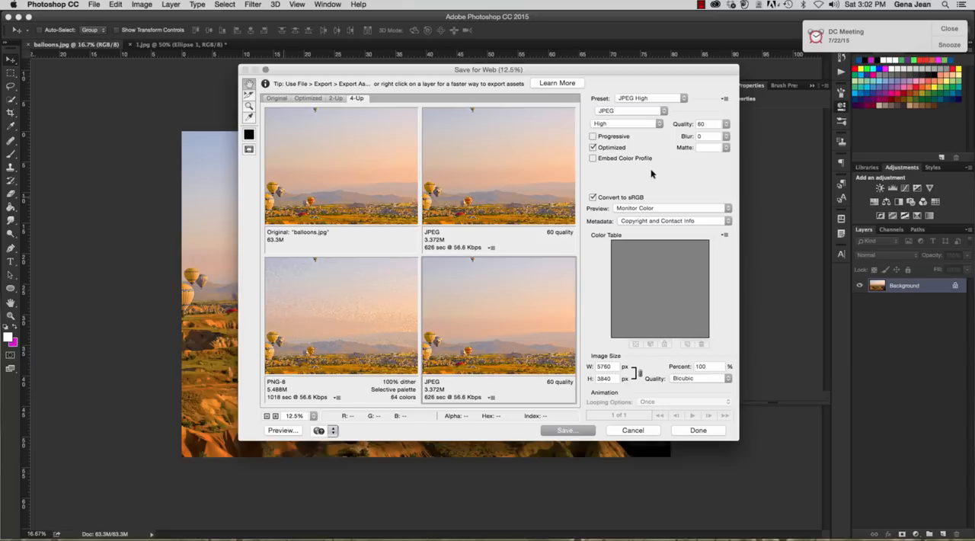
{"action": "left_click", "coordinate": [659, 111]}
{"action": "left_click", "coordinate": [624, 99]}
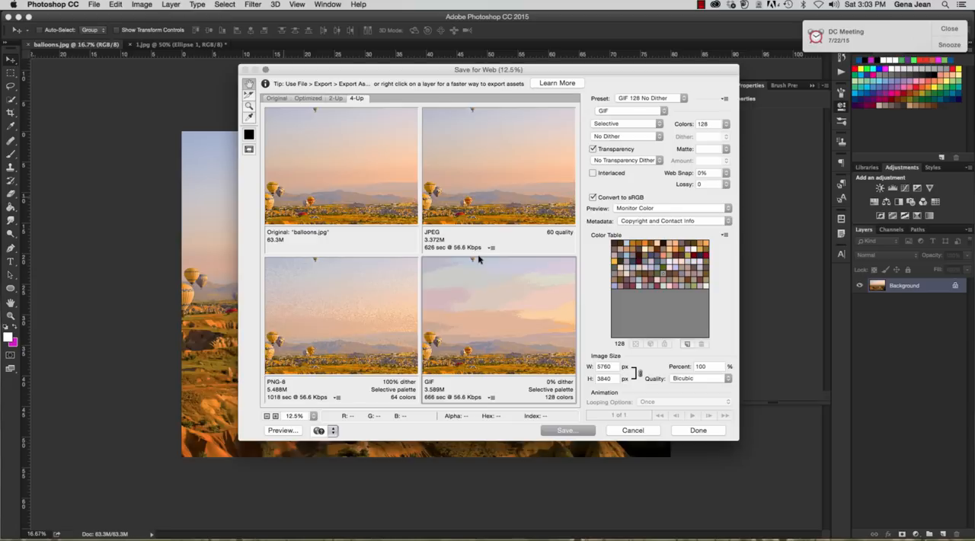
Set the maximum number of colors of the lower-right GIF preview to 256
{"action": "left_click", "coordinate": [713, 126]}
{"action": "left_click", "coordinate": [728, 126]}
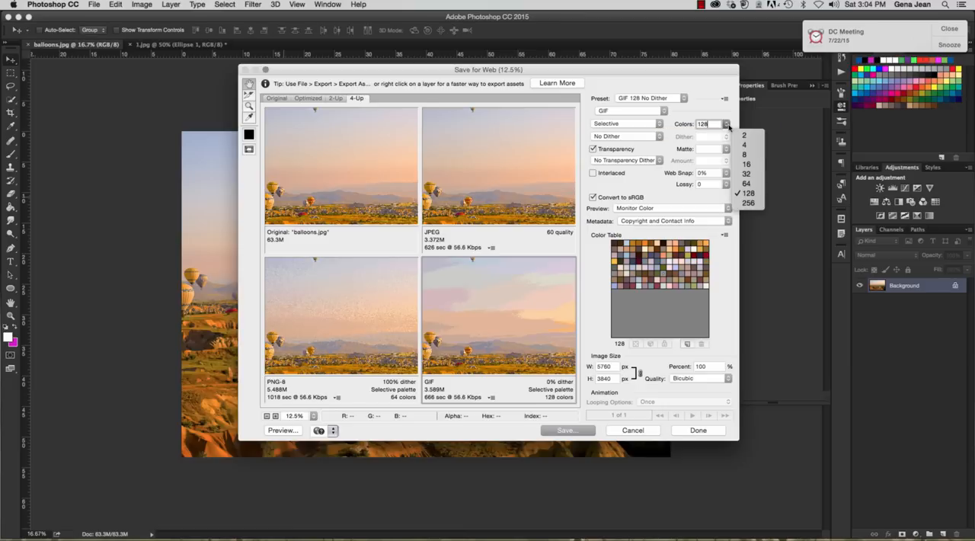
{"action": "left_click", "coordinate": [751, 202]}
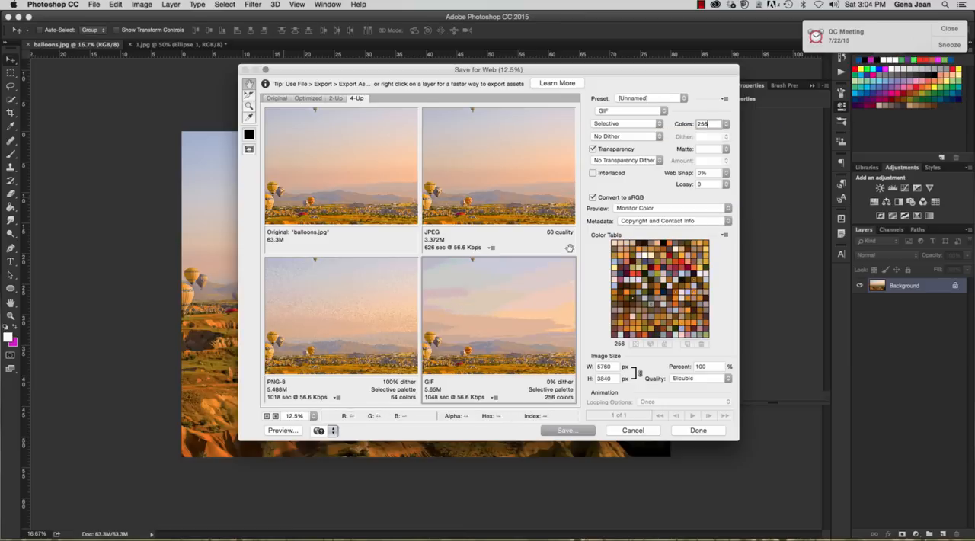
{"action": "scroll", "coordinate": [570, 247], "scroll_direction": "down", "scroll_amount": 1}
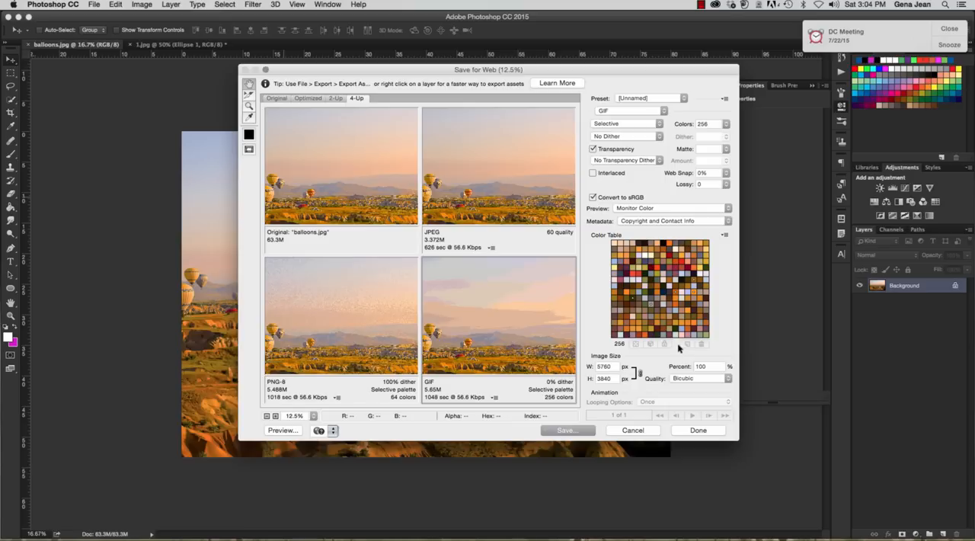
Review the Preview color options for the lower-right GIF preview, keeping Monitor Color and the sRGB conversion
{"action": "left_click", "coordinate": [728, 209]}
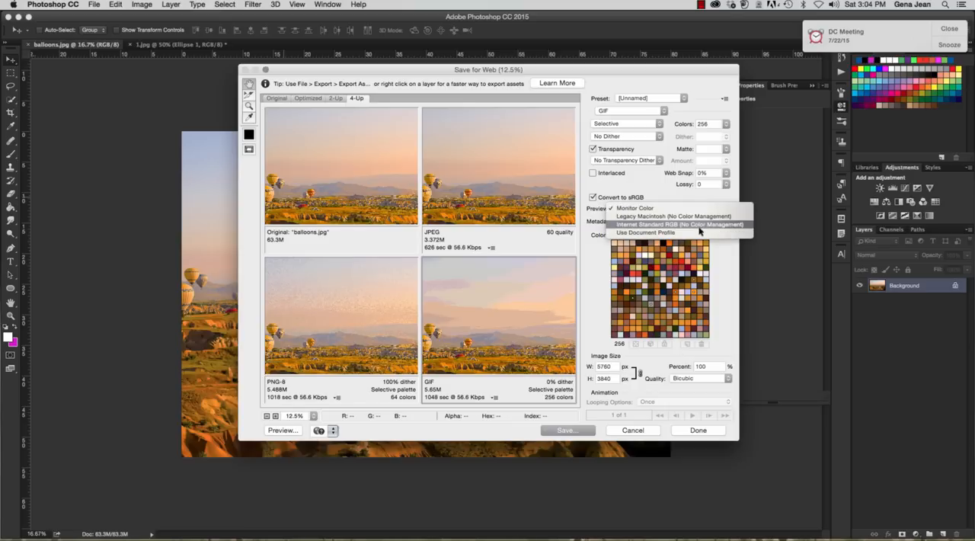
{"action": "left_click", "coordinate": [695, 209]}
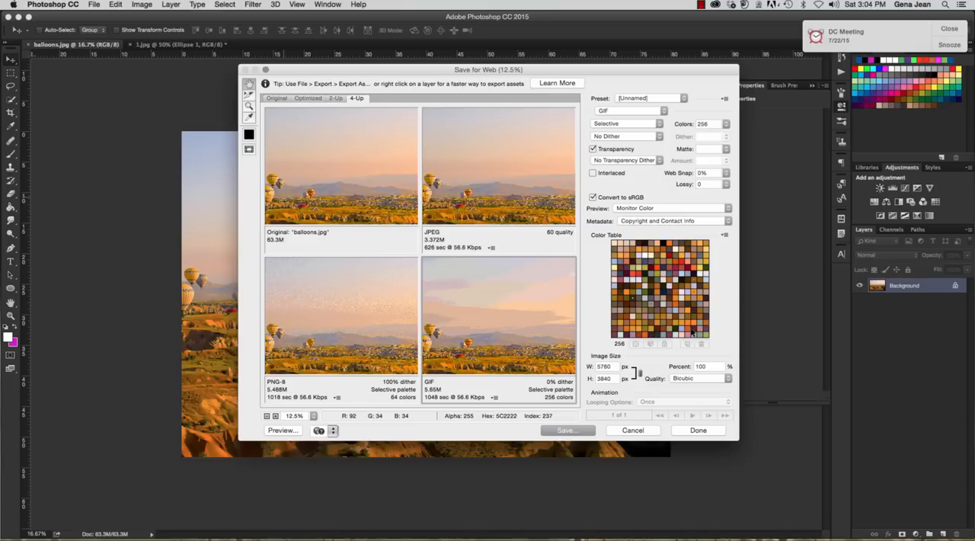
{"action": "left_click", "coordinate": [676, 209]}
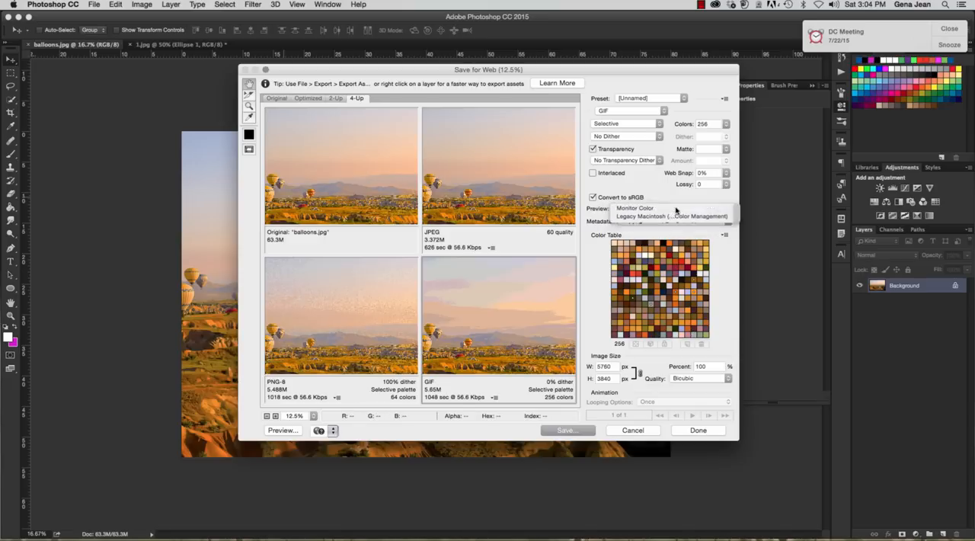
{"action": "left_click", "coordinate": [676, 208]}
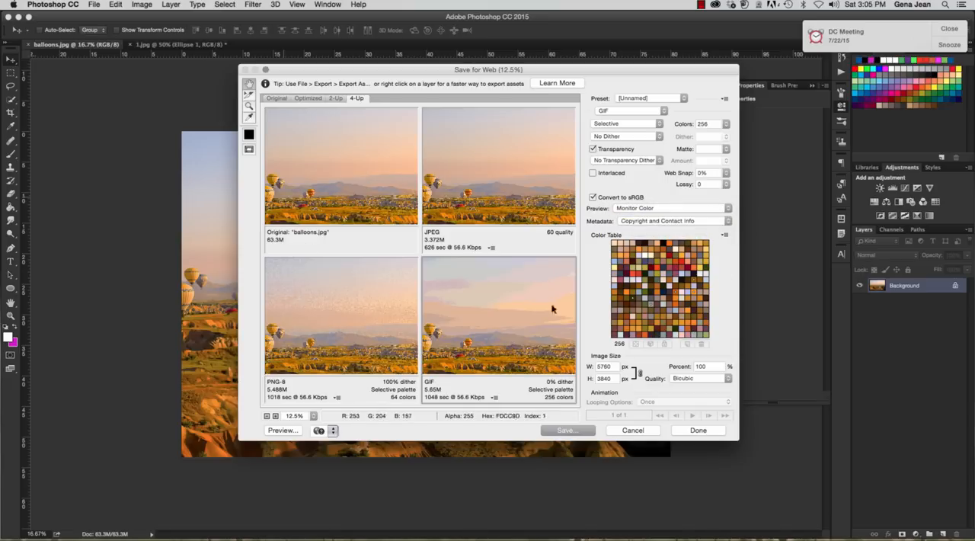
{"action": "left_click", "coordinate": [593, 197]}
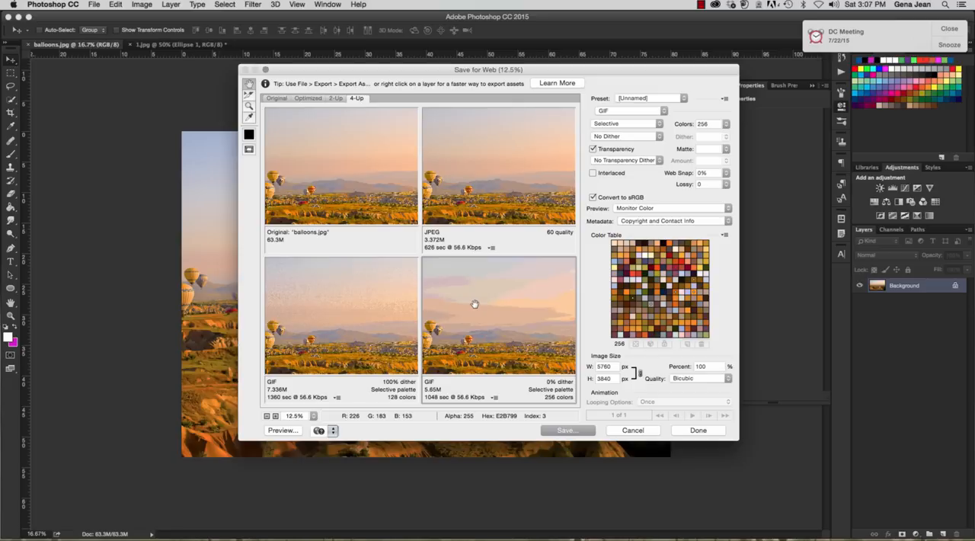
Try the WBMP format on the lower-right preview and inspect the sky and ground areas of the photo
{"action": "left_click", "coordinate": [649, 112]}
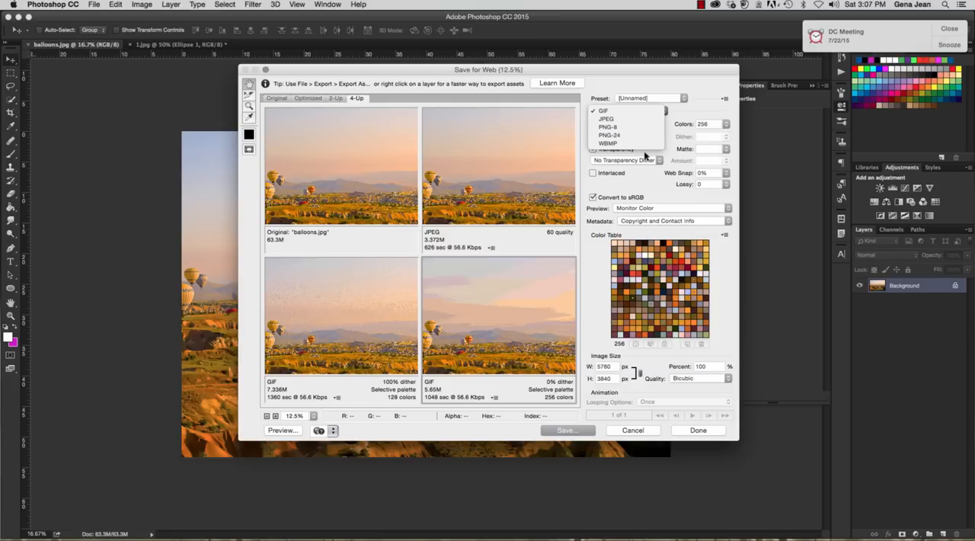
{"action": "left_click", "coordinate": [644, 145]}
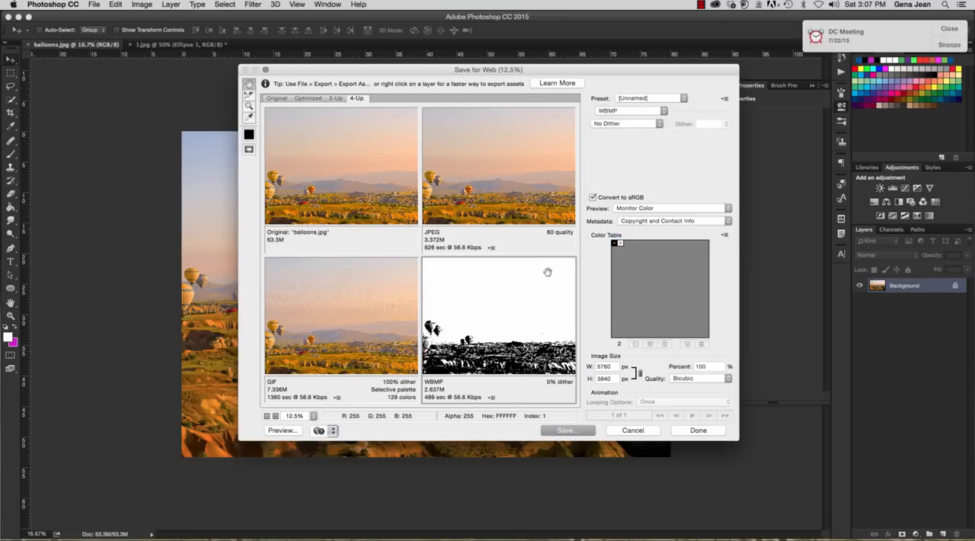
{"action": "scroll", "coordinate": [517, 316], "scroll_direction": "down", "scroll_amount": 5}
{"action": "scroll", "coordinate": [516, 317], "scroll_direction": "up", "scroll_amount": 10}
{"action": "scroll", "coordinate": [520, 310], "scroll_direction": "down", "scroll_amount": 5}
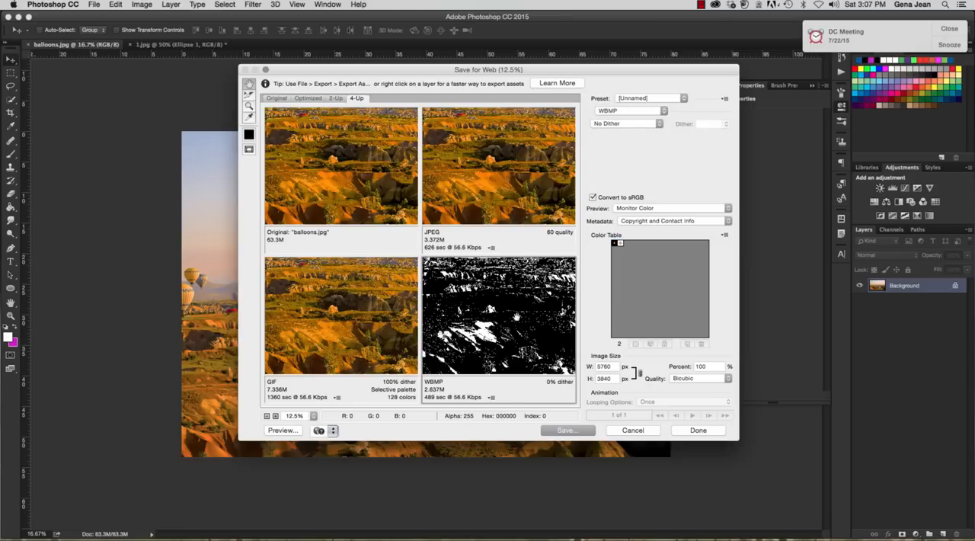
{"action": "scroll", "coordinate": [520, 307], "scroll_direction": "up", "scroll_amount": 4}
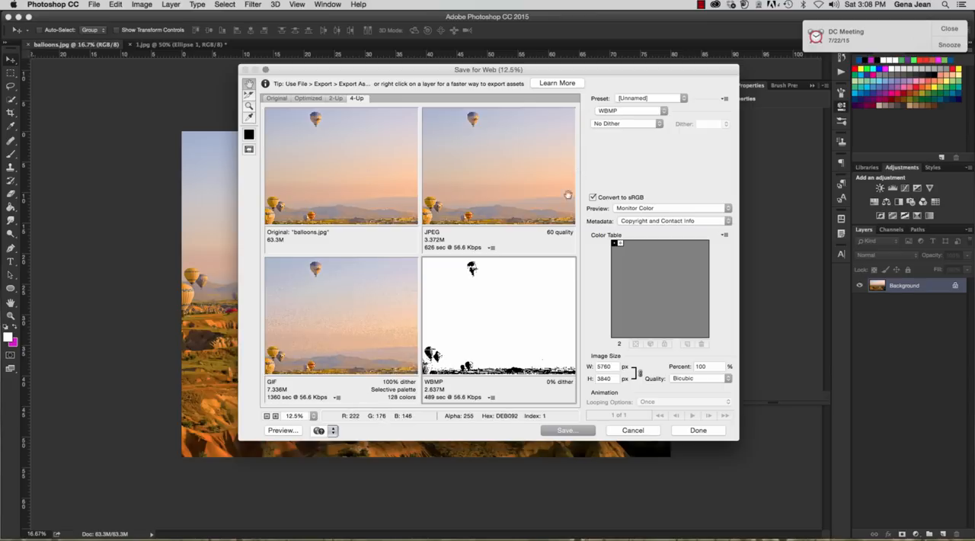
Compare the original, JPEG, GIF and WBMP previews and their settings by selecting each one in turn
{"action": "left_click", "coordinate": [488, 165]}
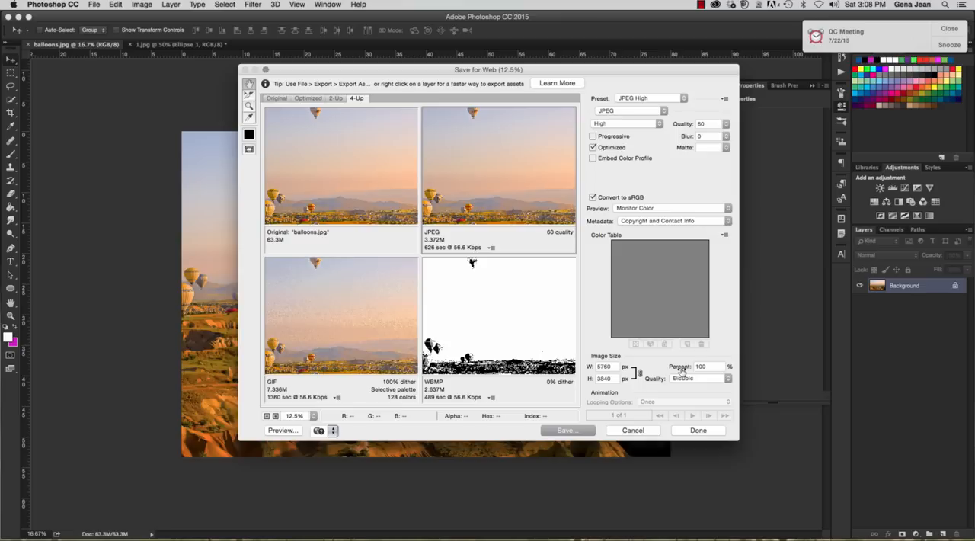
{"action": "left_click", "coordinate": [353, 194]}
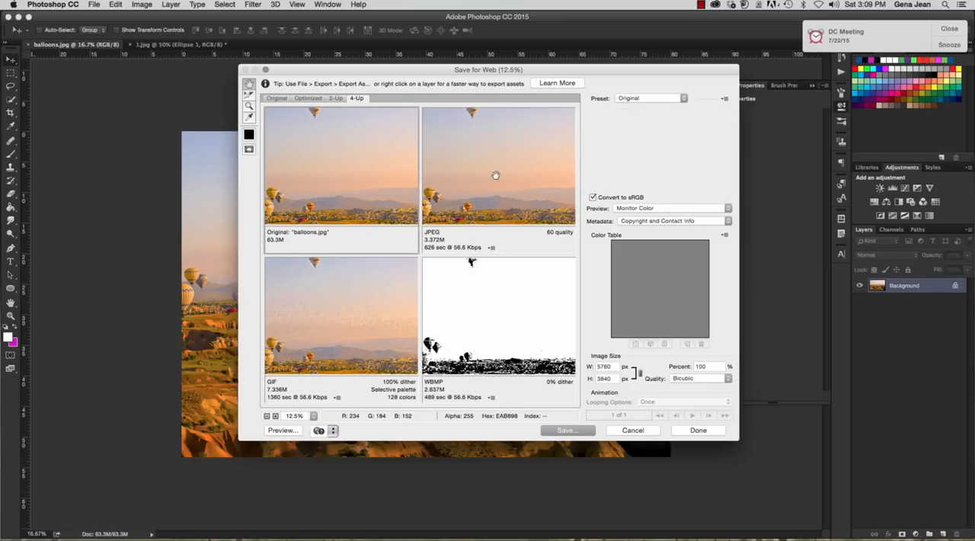
{"action": "left_click", "coordinate": [495, 176]}
{"action": "left_click", "coordinate": [356, 303]}
{"action": "left_click", "coordinate": [487, 309]}
{"action": "left_click", "coordinate": [407, 198]}
{"action": "left_click", "coordinate": [505, 201]}
{"action": "left_click", "coordinate": [541, 323]}
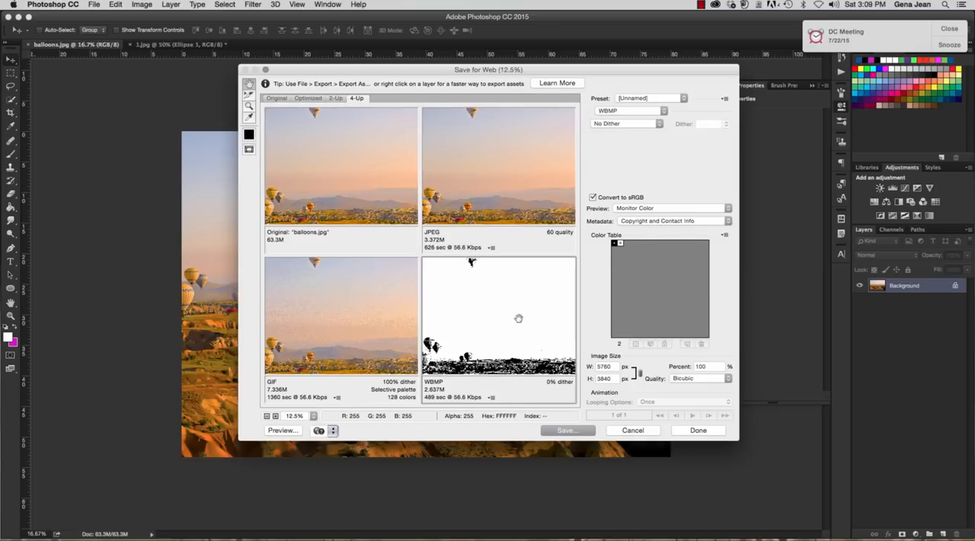
{"action": "left_click", "coordinate": [368, 320]}
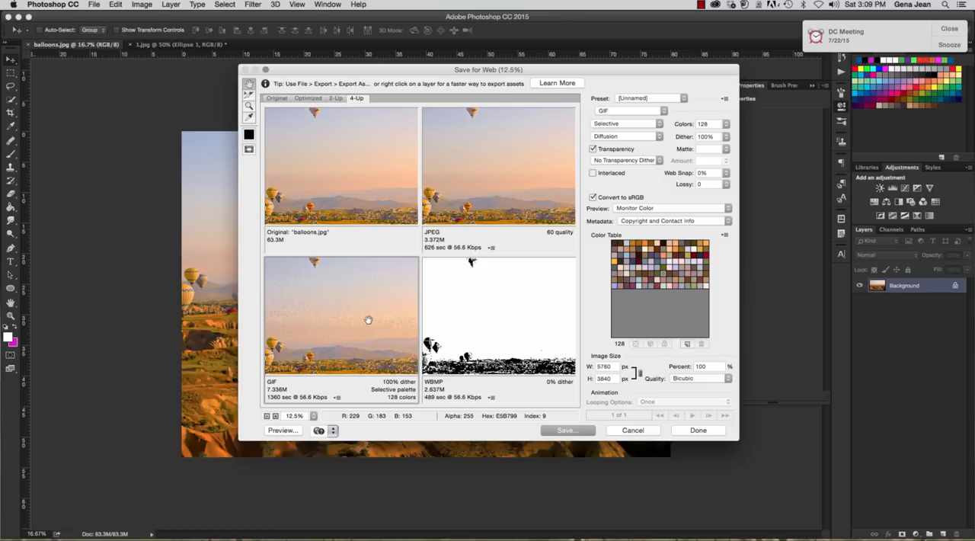
{"action": "left_click_drag", "start_coordinate": [369, 320], "coordinate": [368, 312]}
Set both the lower-right and the lower-left previews of the 4-Up comparison to the JPEG format
{"action": "left_click", "coordinate": [465, 319]}
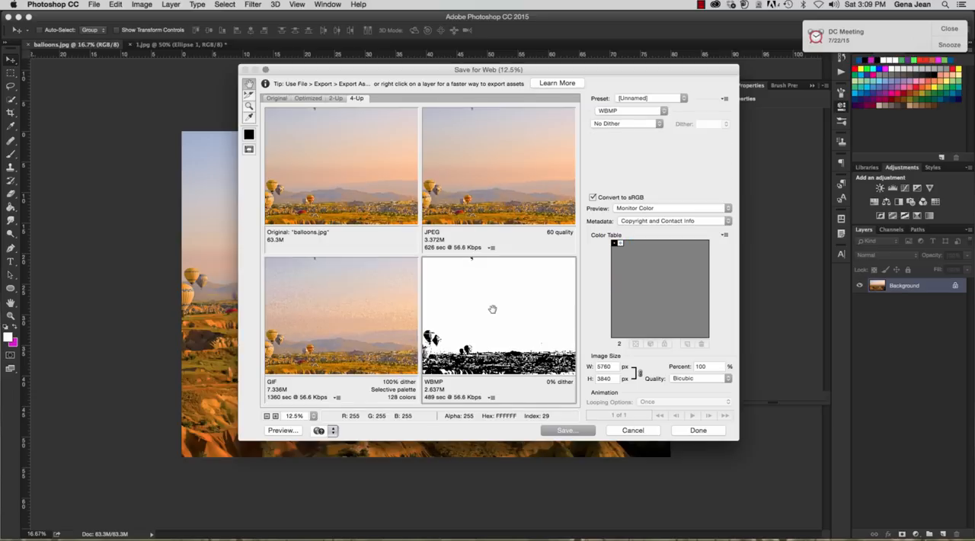
{"action": "left_click", "coordinate": [628, 114]}
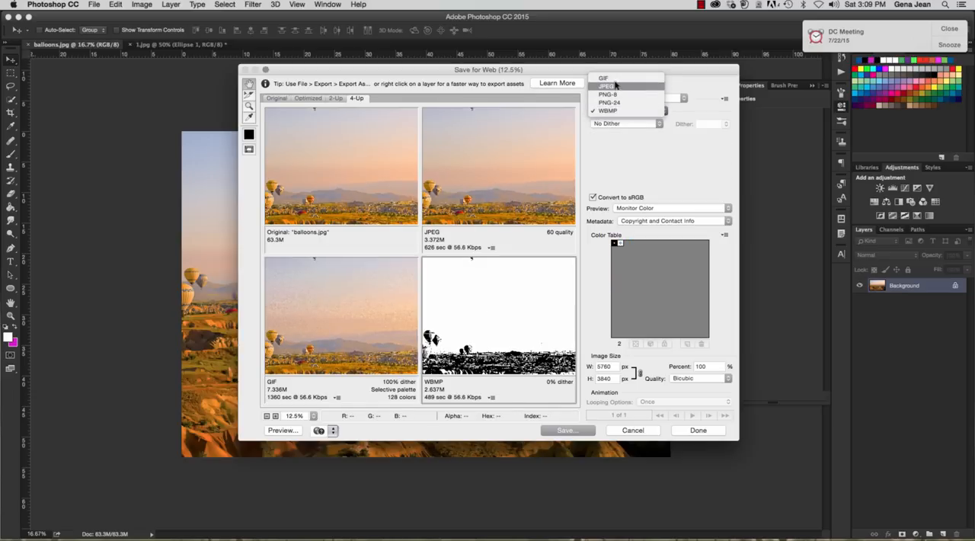
{"action": "left_click", "coordinate": [616, 88]}
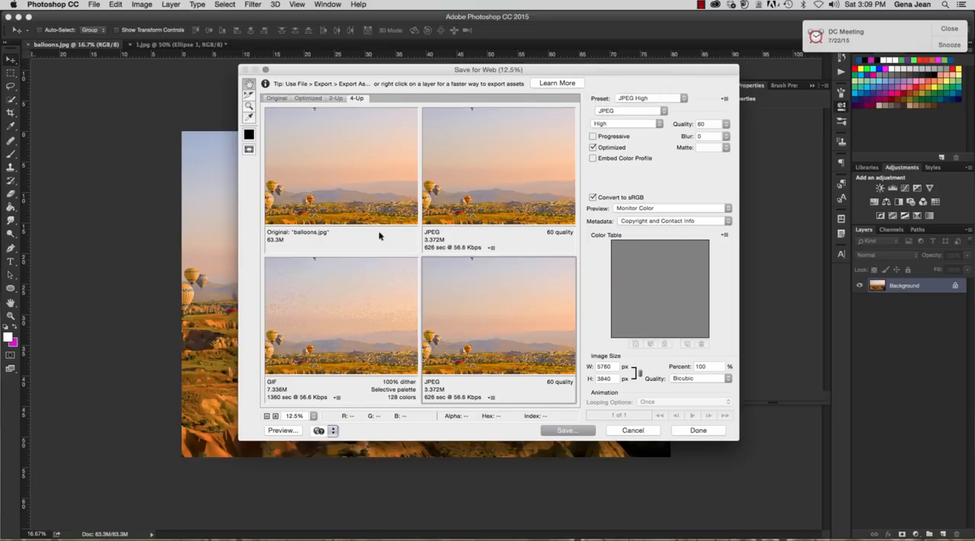
{"action": "left_click", "coordinate": [371, 328]}
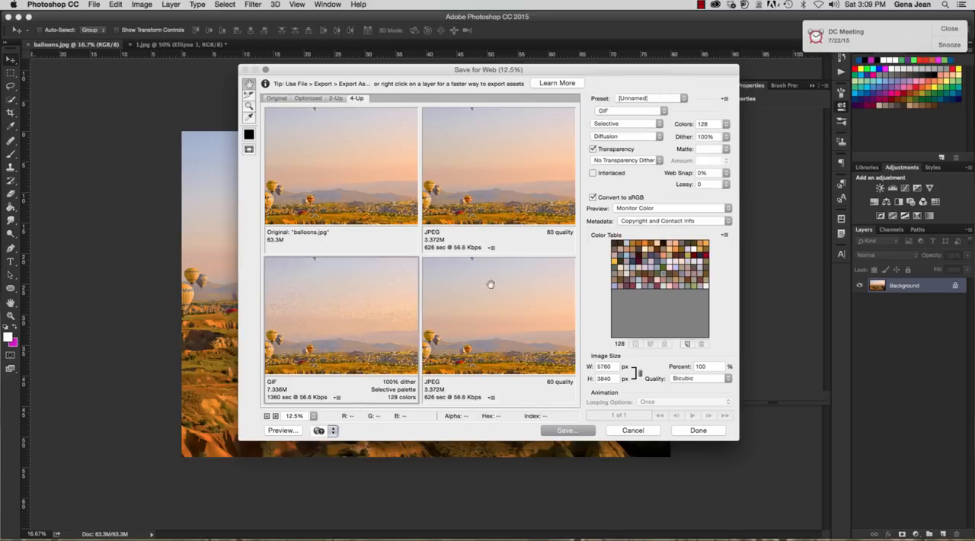
{"action": "left_click", "coordinate": [645, 112]}
{"action": "left_click", "coordinate": [640, 120]}
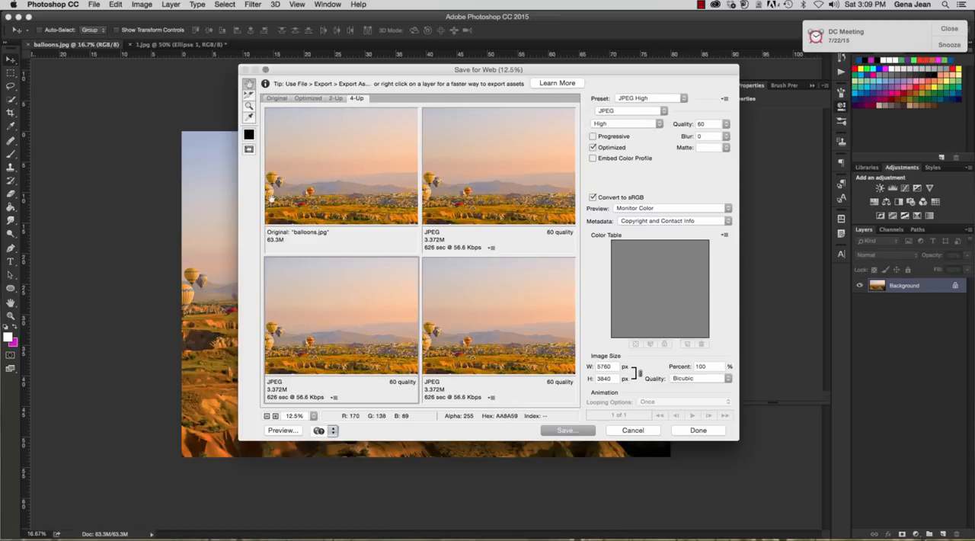
Compare the original photo with the three JPEG previews by selecting each one in turn
{"action": "left_click", "coordinate": [306, 181]}
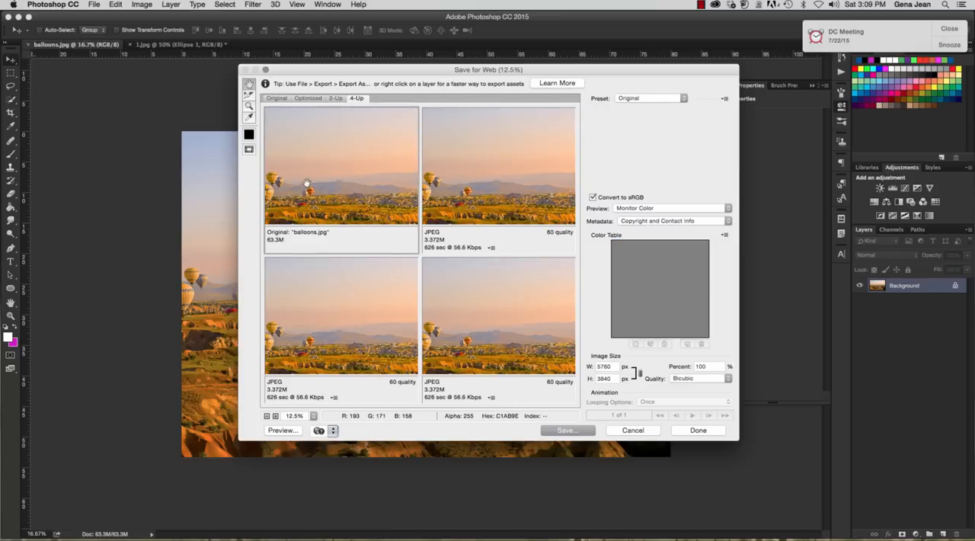
{"action": "left_click", "coordinate": [523, 169]}
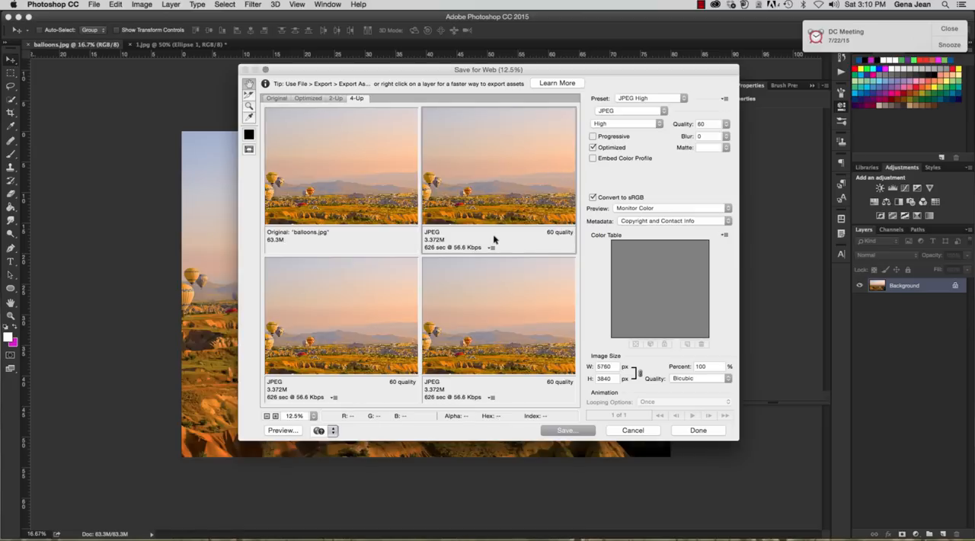
{"action": "left_click", "coordinate": [394, 316]}
{"action": "left_click", "coordinate": [480, 318]}
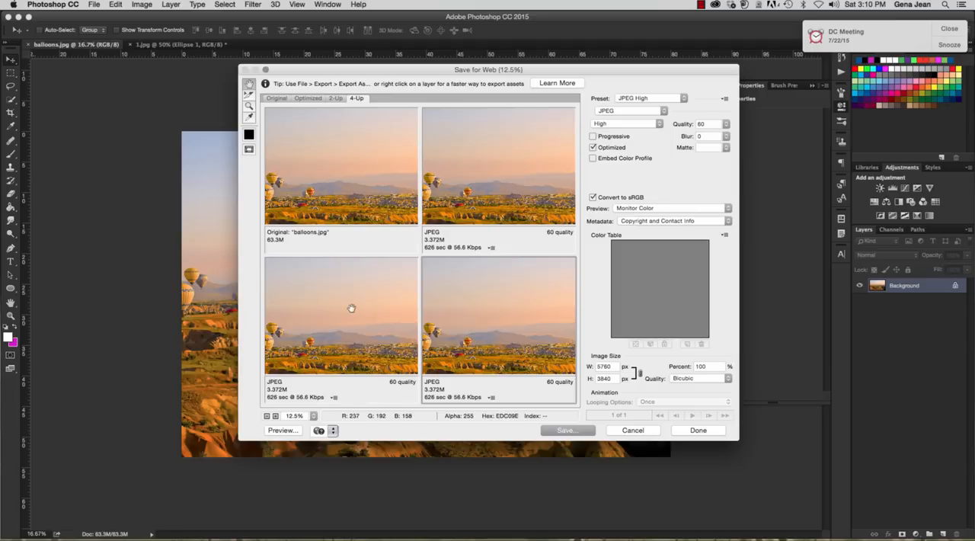
{"action": "left_click", "coordinate": [351, 308]}
{"action": "left_click", "coordinate": [471, 164]}
Set the JPEG quality of the lower-left preview to 22
{"action": "left_click", "coordinate": [410, 260]}
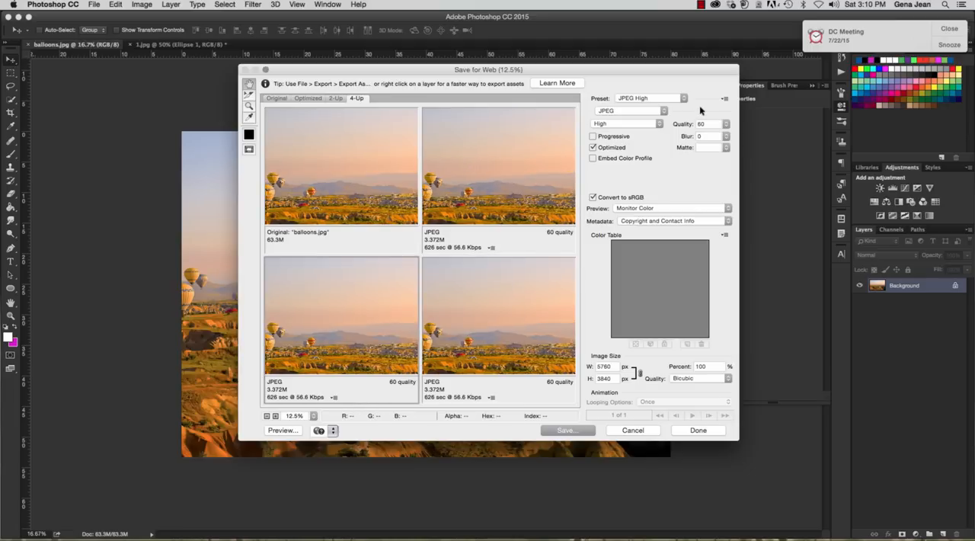
{"action": "left_click", "coordinate": [727, 124]}
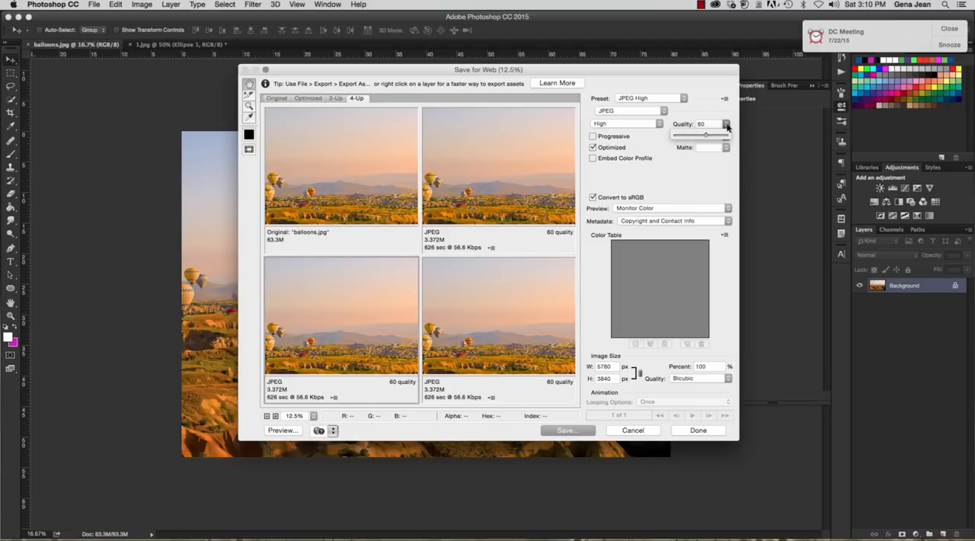
{"action": "left_click", "coordinate": [687, 136]}
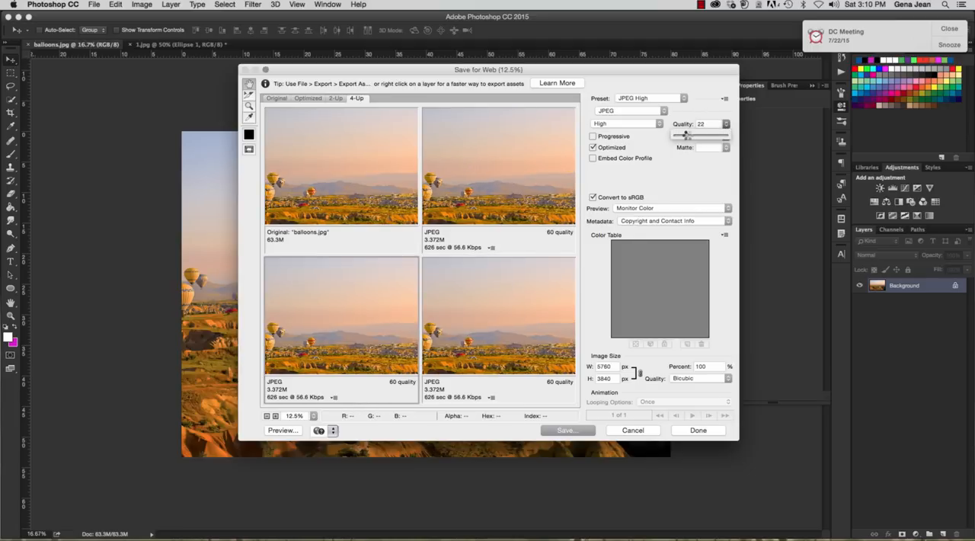
Lower the JPEG quality of the lower-right preview to 11 and then to 6
{"action": "left_click", "coordinate": [530, 295]}
{"action": "left_click", "coordinate": [727, 124]}
{"action": "left_click_drag", "start_coordinate": [687, 139], "coordinate": [682, 137]}
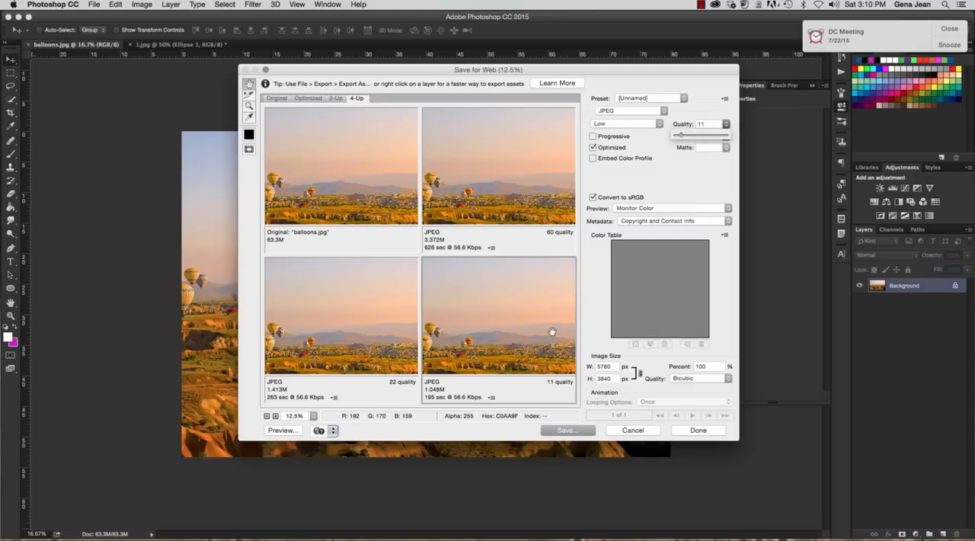
{"action": "left_click_drag", "start_coordinate": [553, 332], "coordinate": [552, 339]}
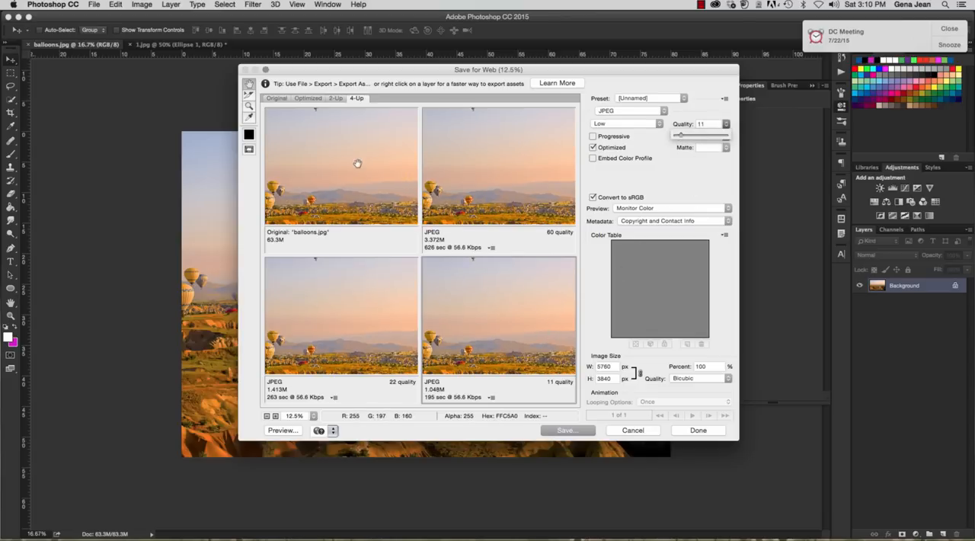
{"action": "left_click_drag", "start_coordinate": [451, 305], "coordinate": [446, 257]}
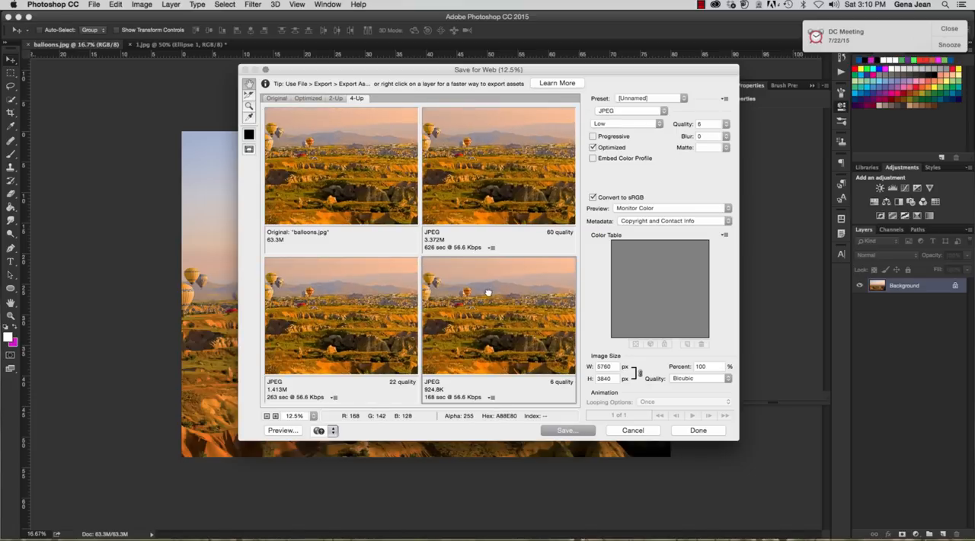
Compare image detail across the original and the three JPEG previews, including at 6.3% zoom, ending with the quality 6 version selected
{"action": "mouse_move", "coordinate": [488, 293]}
{"action": "left_mouse_down"}
{"action": "mouse_move", "coordinate": [544, 337]}
{"action": "mouse_move", "coordinate": [547, 360]}
{"action": "left_mouse_up"}
{"action": "mouse_move", "coordinate": [519, 284]}
{"action": "left_mouse_down"}
{"action": "mouse_move", "coordinate": [520, 302]}
{"action": "mouse_move", "coordinate": [511, 268]}
{"action": "left_mouse_up"}
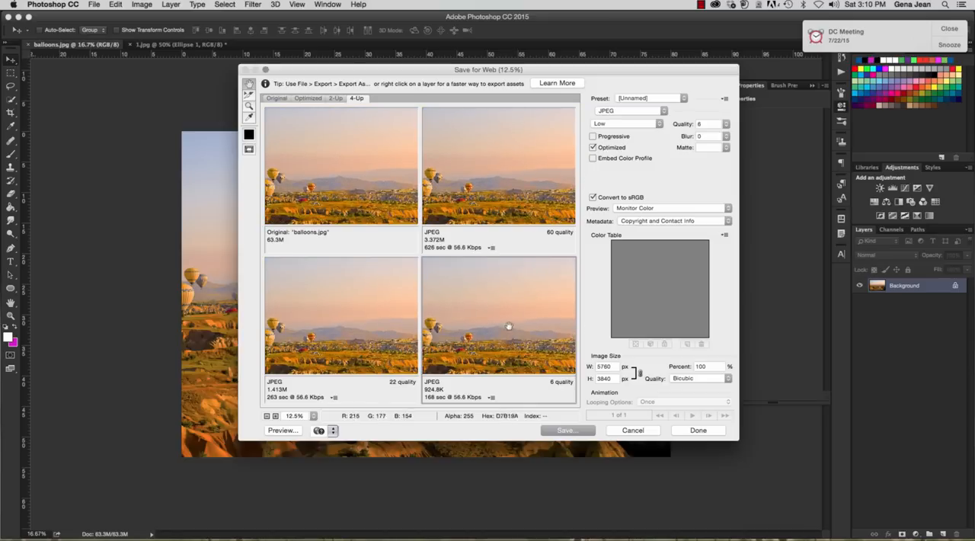
{"action": "left_click_drag", "start_coordinate": [509, 326], "coordinate": [504, 285]}
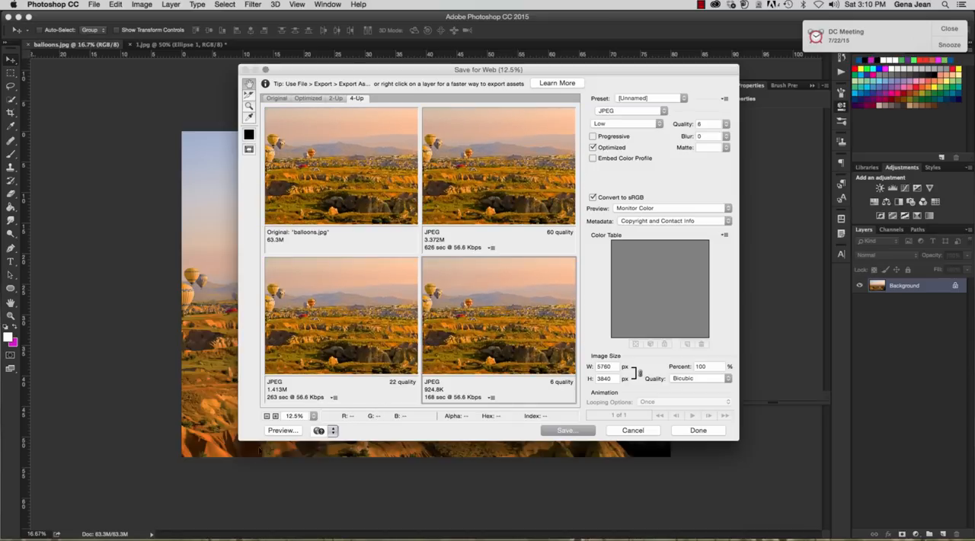
{"action": "left_click", "coordinate": [267, 416]}
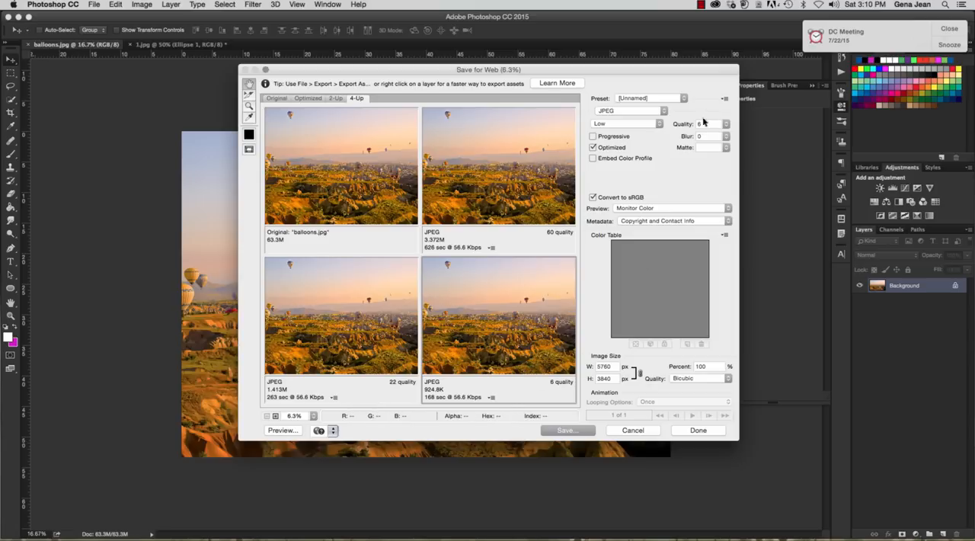
{"action": "left_click", "coordinate": [517, 191]}
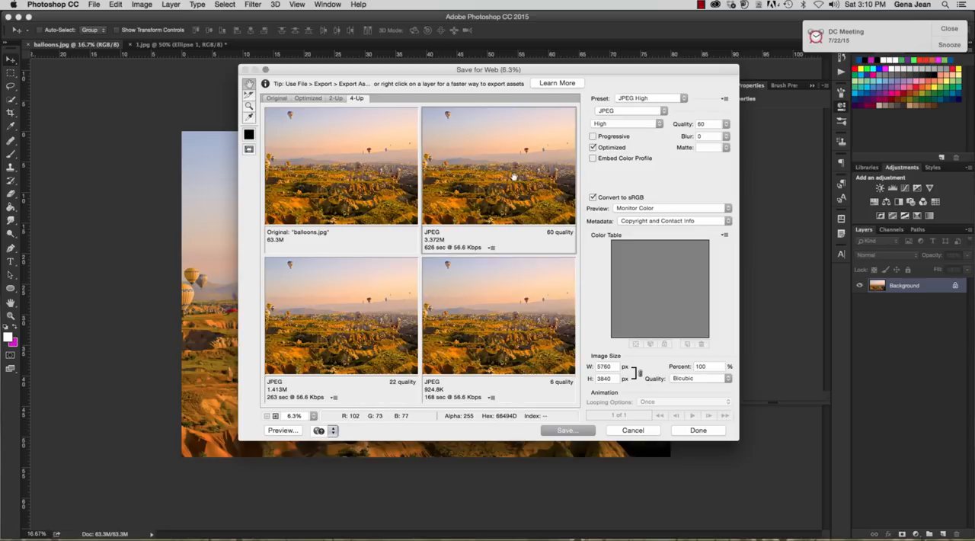
{"action": "left_click", "coordinate": [301, 155]}
{"action": "left_click", "coordinate": [319, 275]}
{"action": "left_click", "coordinate": [477, 321]}
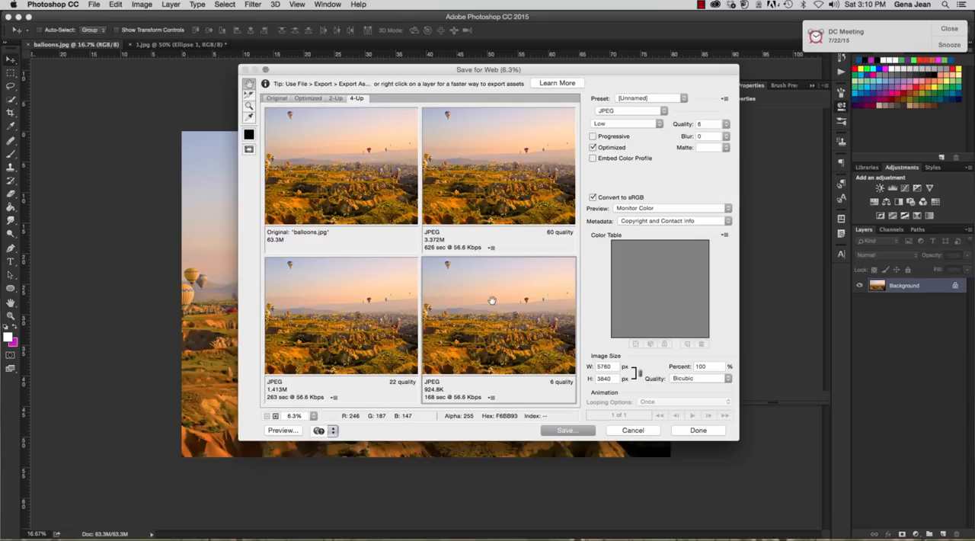
Preview the quality 6 JPEG in the Firefox browser and close the browser window
{"action": "left_click", "coordinate": [281, 431]}
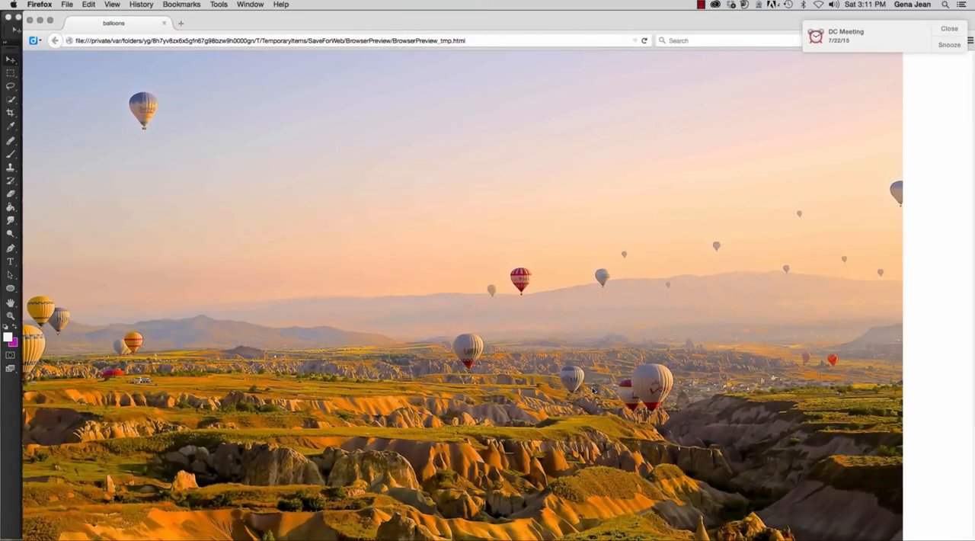
{"action": "left_click", "coordinate": [33, 23]}
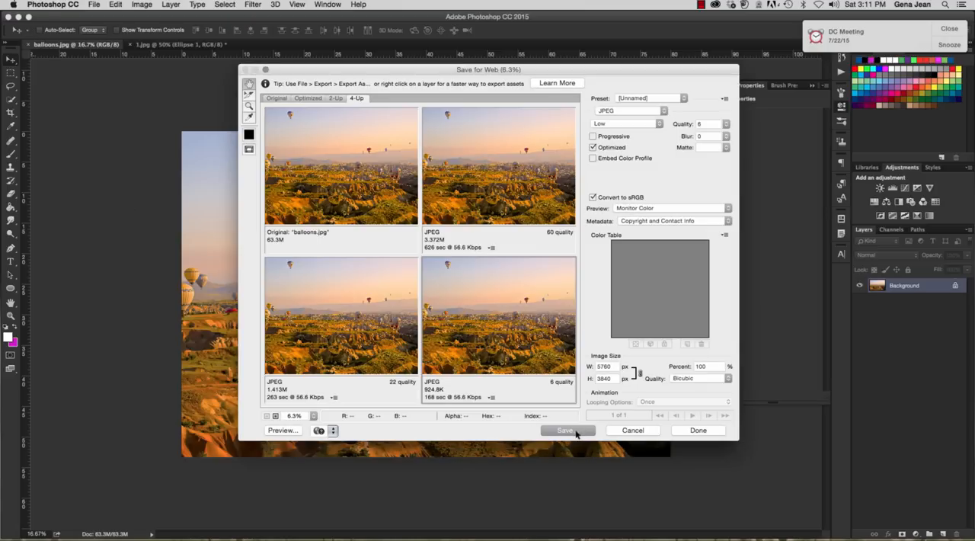
Save the quality 6 optimized JPEG as balloons.jpg to the Desktop, with images only and default settings
{"action": "left_click", "coordinate": [568, 431]}
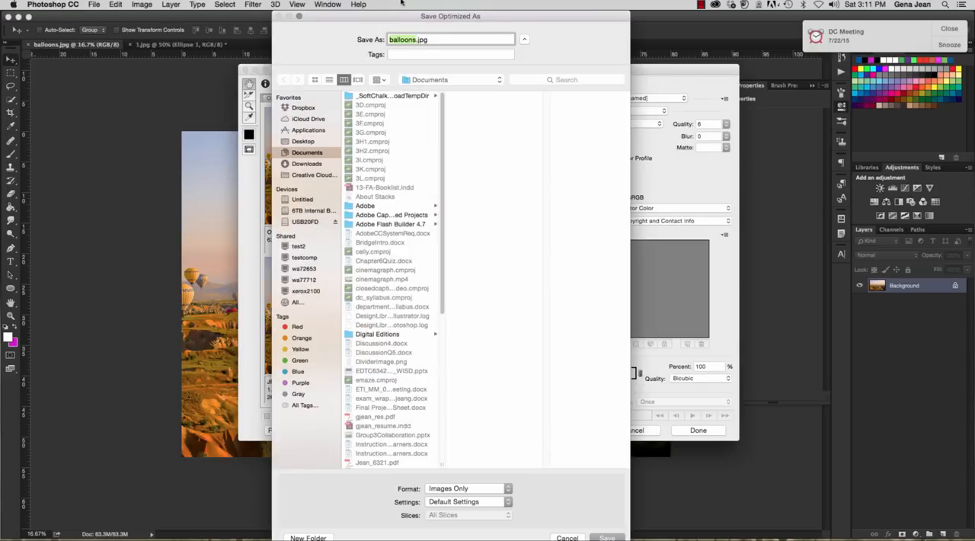
{"action": "left_click", "coordinate": [302, 141]}
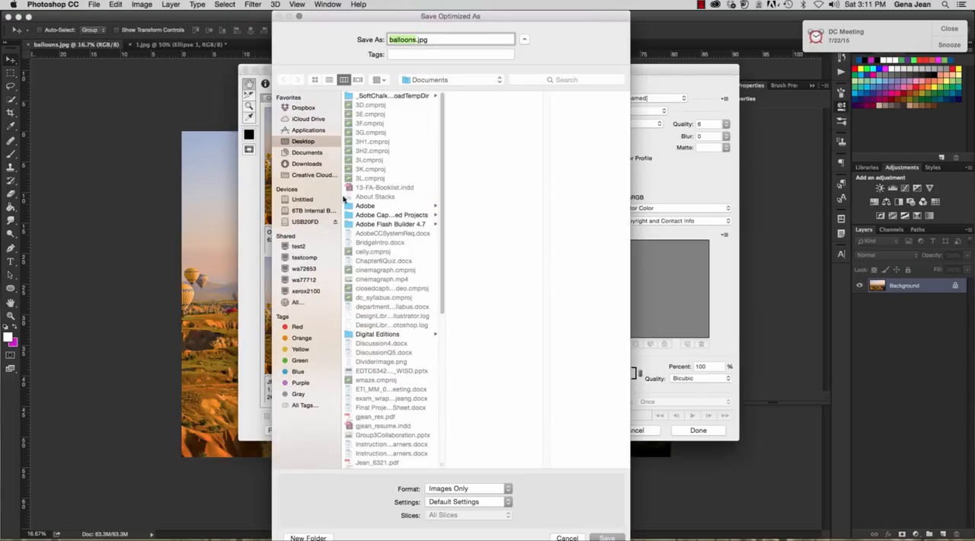
{"action": "left_click", "coordinate": [613, 538]}
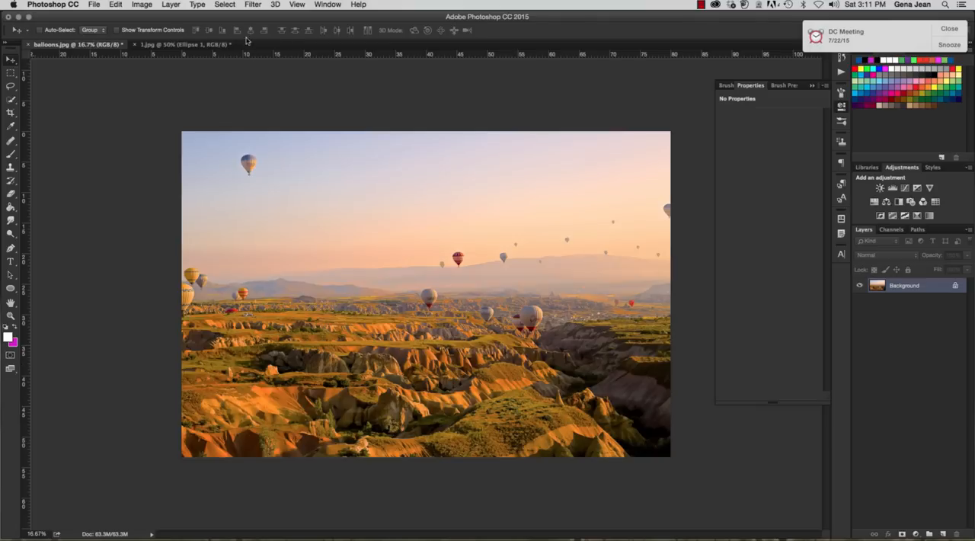
In the 1.jpg document, toggle the visibility of Layer 2, Layer 1 and Ellipse 1 to examine the circle's position on each layer
{"action": "left_click", "coordinate": [164, 46]}
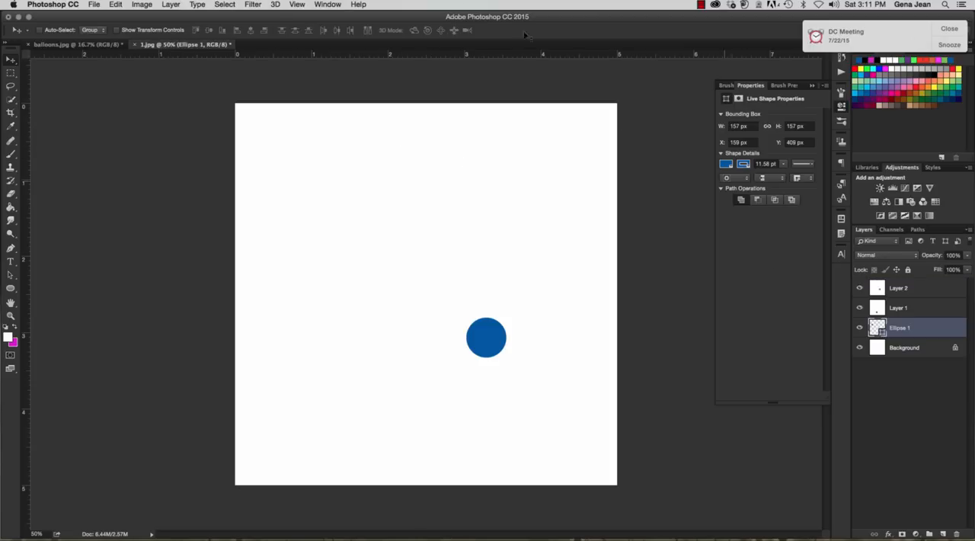
{"action": "left_click", "coordinate": [919, 296]}
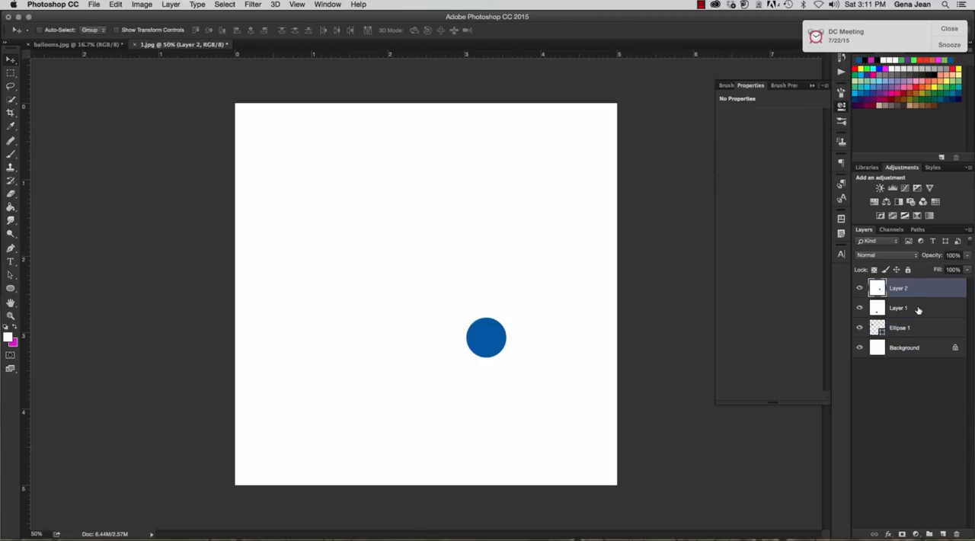
{"action": "left_click", "coordinate": [919, 308]}
{"action": "left_click", "coordinate": [860, 288]}
{"action": "left_click", "coordinate": [860, 308]}
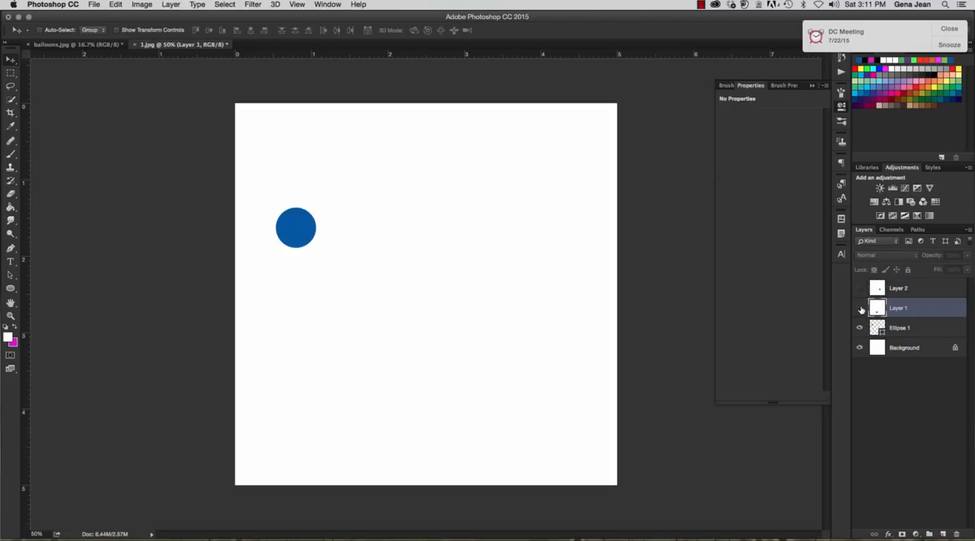
{"action": "left_click", "coordinate": [860, 308]}
{"action": "left_click", "coordinate": [860, 288]}
{"action": "left_click", "coordinate": [859, 288]}
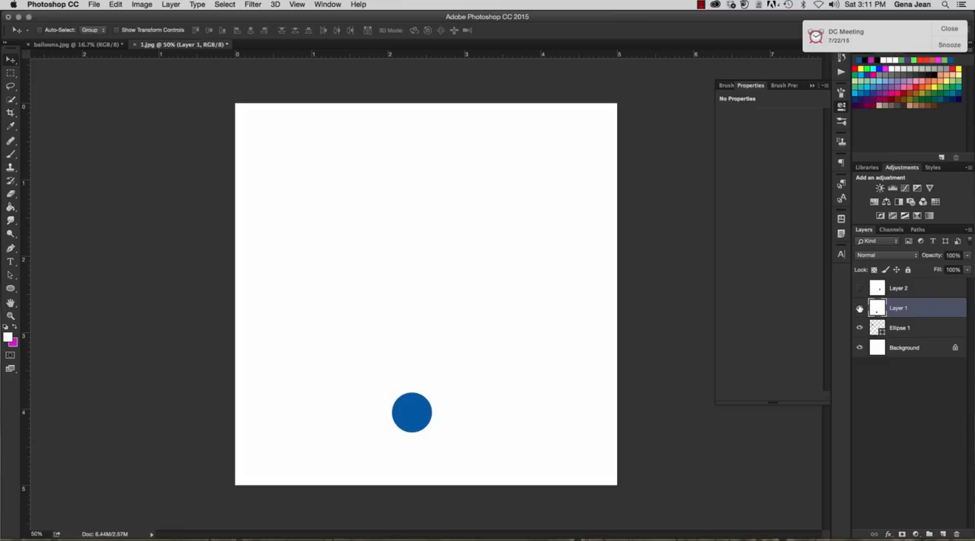
{"action": "left_click", "coordinate": [860, 307]}
{"action": "left_click", "coordinate": [859, 328]}
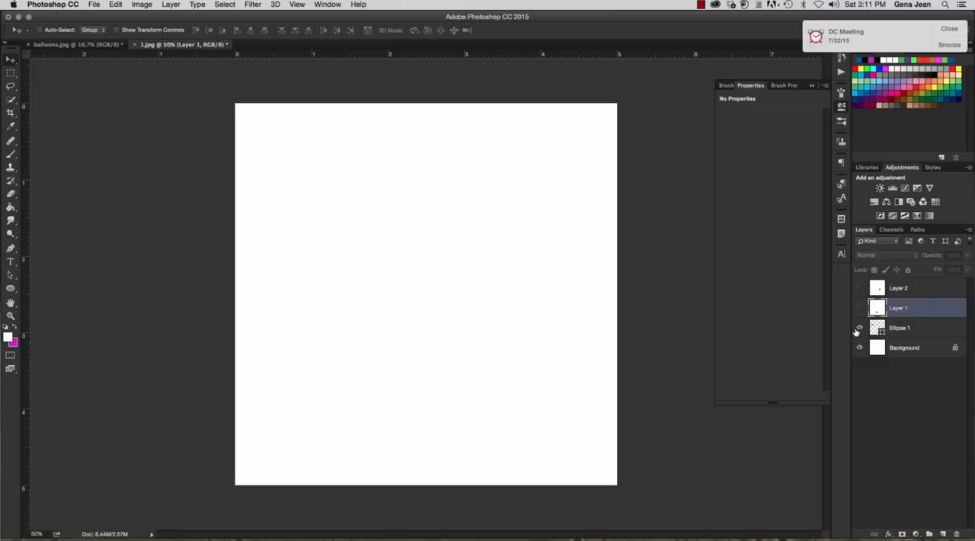
{"action": "left_click", "coordinate": [859, 328]}
{"action": "left_click", "coordinate": [860, 308]}
{"action": "left_click", "coordinate": [860, 288]}
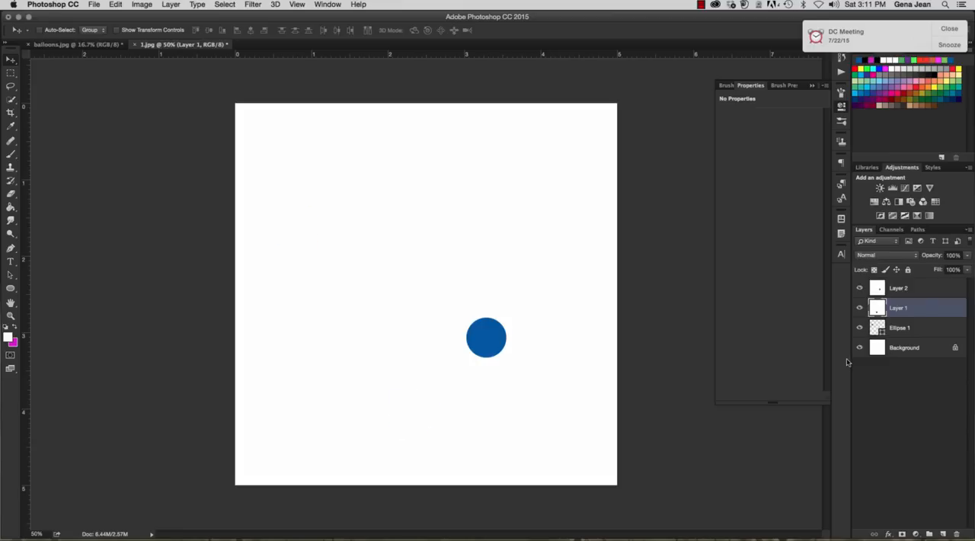
Show the Timeline and create a frame animation for the 1.jpg document
{"action": "left_click", "coordinate": [329, 5]}
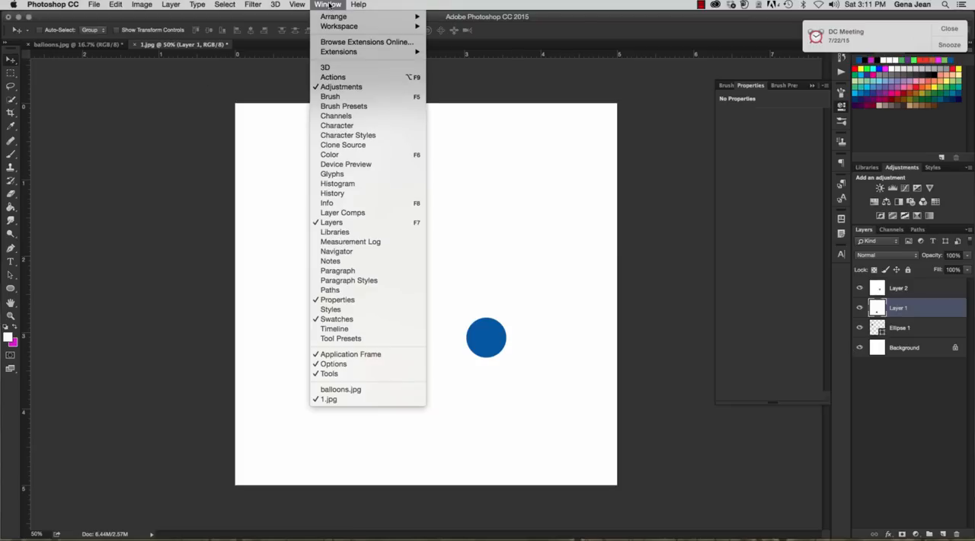
{"action": "left_click", "coordinate": [335, 329]}
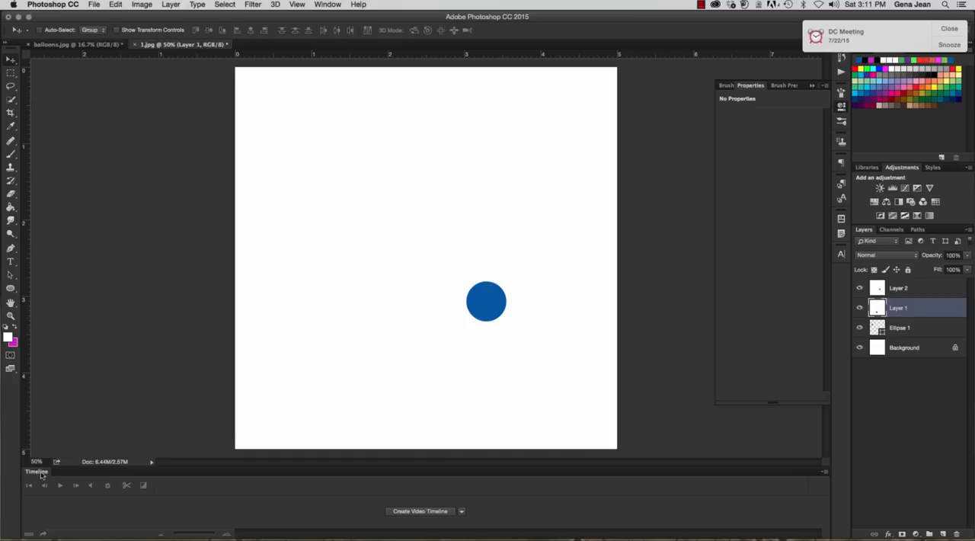
{"action": "left_click", "coordinate": [461, 512]}
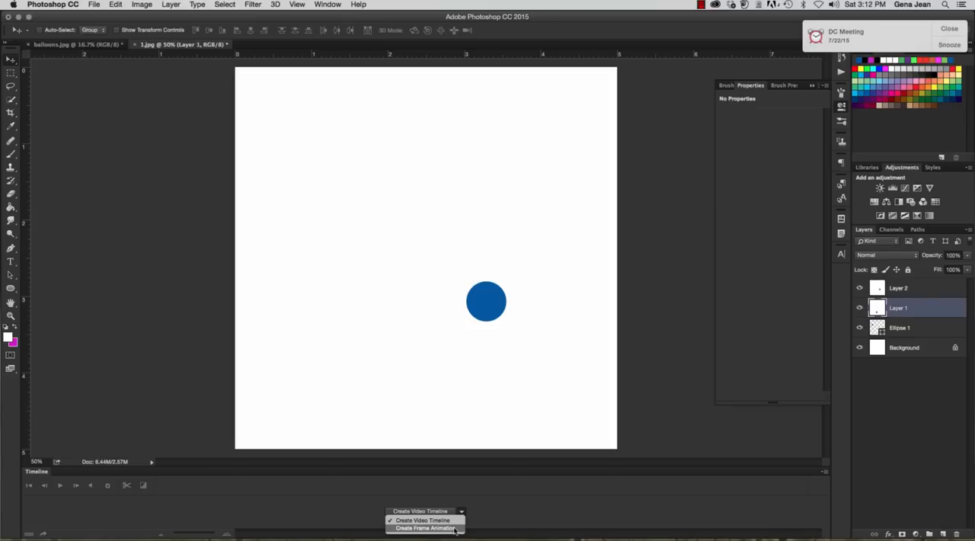
{"action": "left_click", "coordinate": [455, 528]}
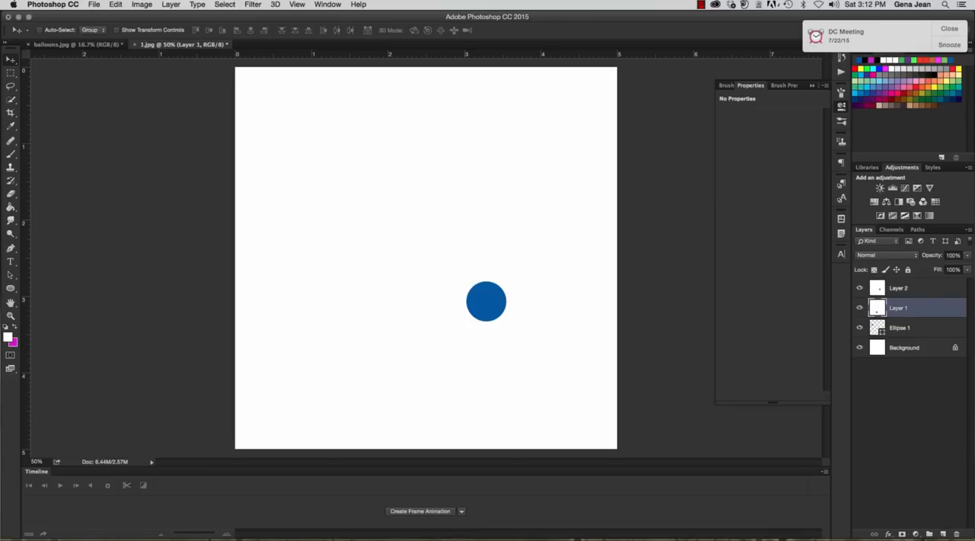
{"action": "key", "text": "alt+bracketleft"}
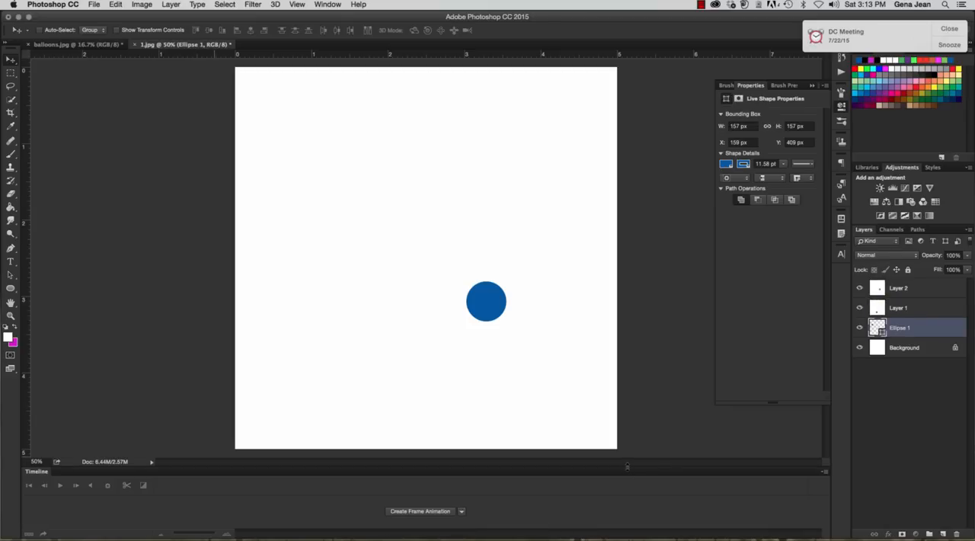
{"action": "left_click_drag", "start_coordinate": [627, 465], "coordinate": [636, 361]}
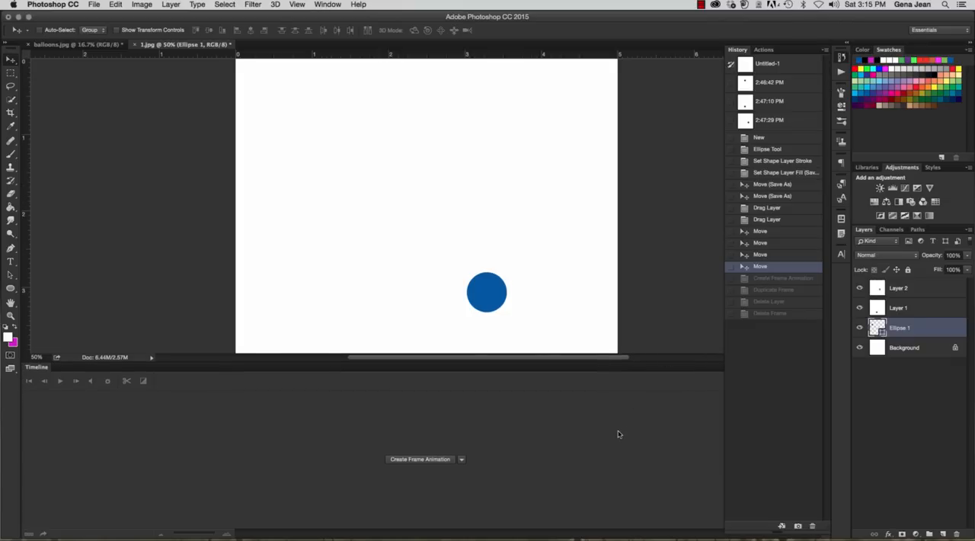
{"action": "left_click", "coordinate": [420, 460]}
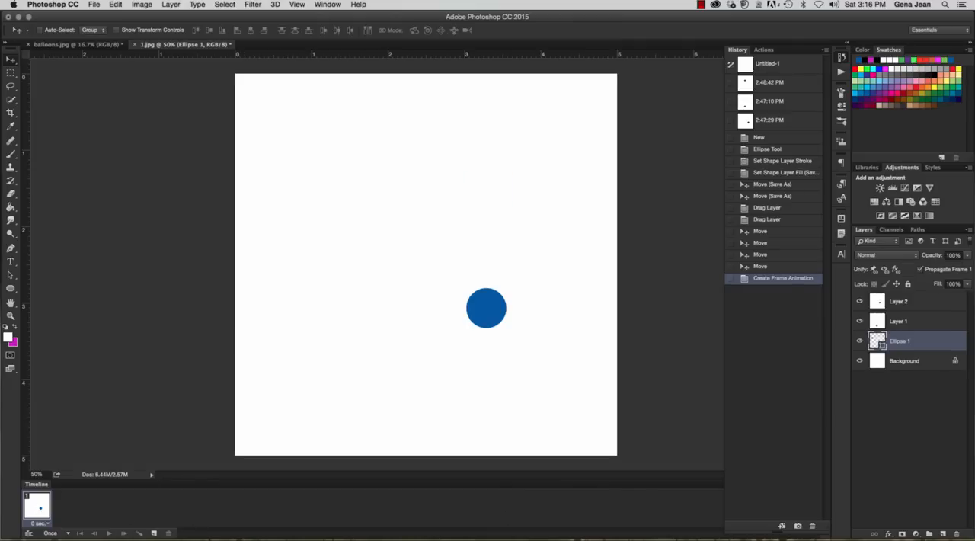
Add a second animation frame with only Layer 1 visible and move it to the start of the sequence
{"action": "left_click", "coordinate": [154, 534]}
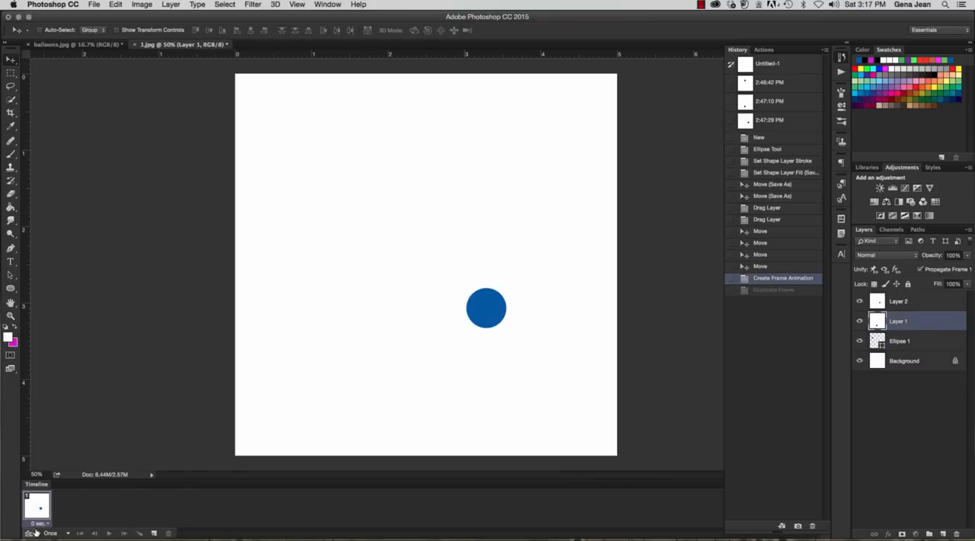
{"action": "left_click", "coordinate": [154, 534]}
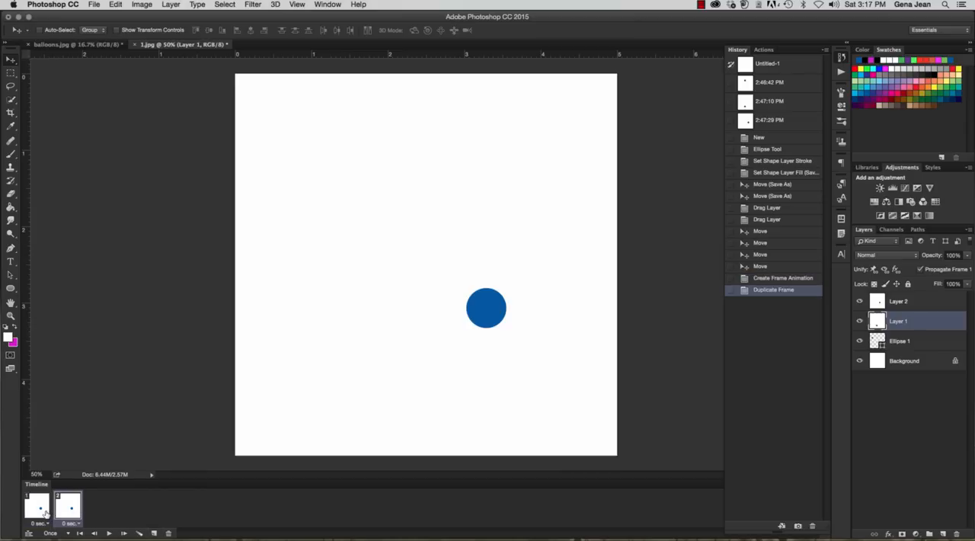
{"action": "left_click", "coordinate": [860, 341]}
{"action": "left_click", "coordinate": [860, 301]}
{"action": "left_click", "coordinate": [860, 360]}
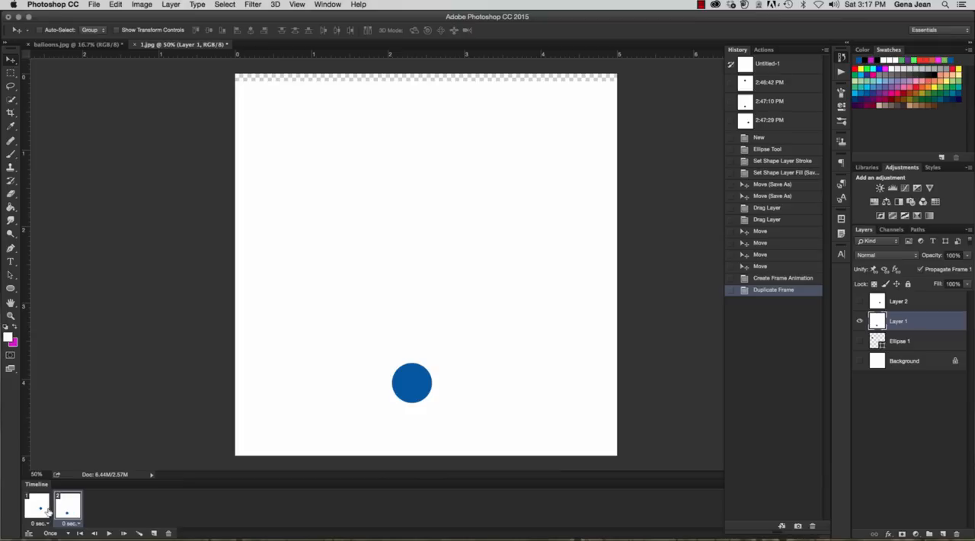
{"action": "left_click_drag", "start_coordinate": [76, 516], "coordinate": [100, 511]}
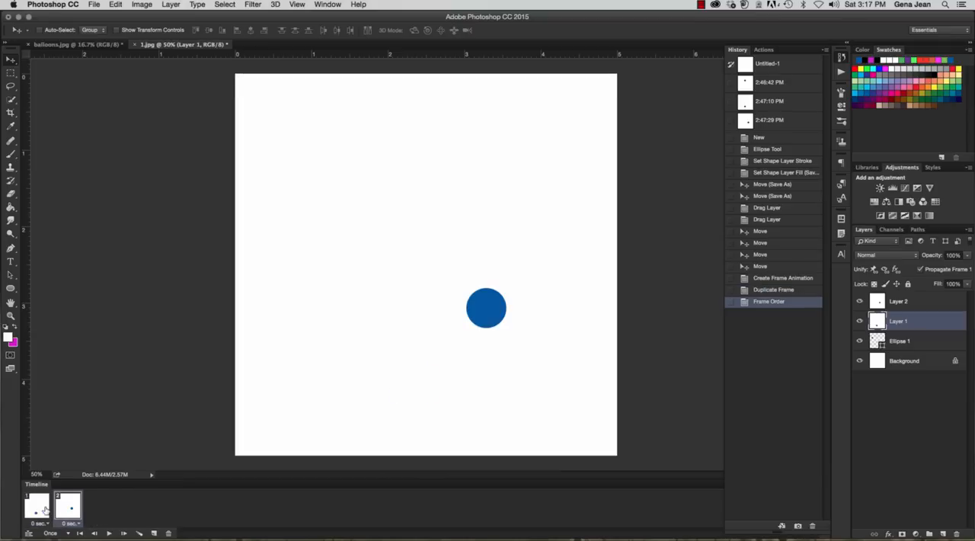
Add a third animation frame with only Ellipse 1 and Background visible and move it to the start of the sequence
{"action": "left_click", "coordinate": [154, 533]}
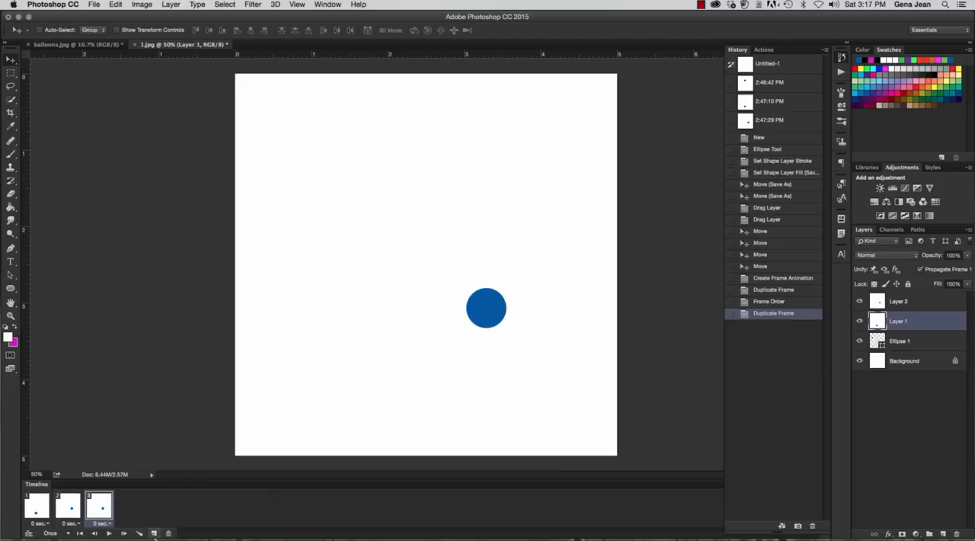
{"action": "left_click", "coordinate": [859, 302]}
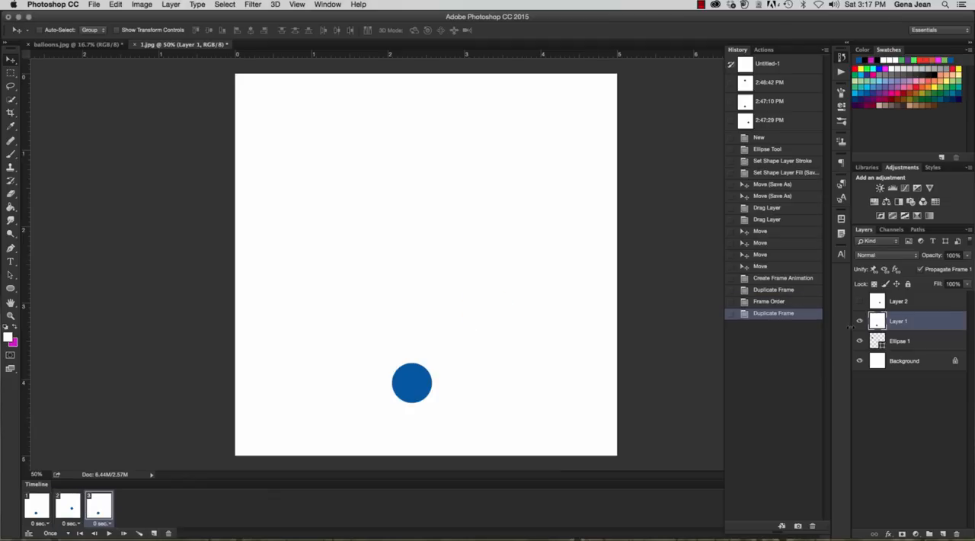
{"action": "left_click", "coordinate": [860, 321]}
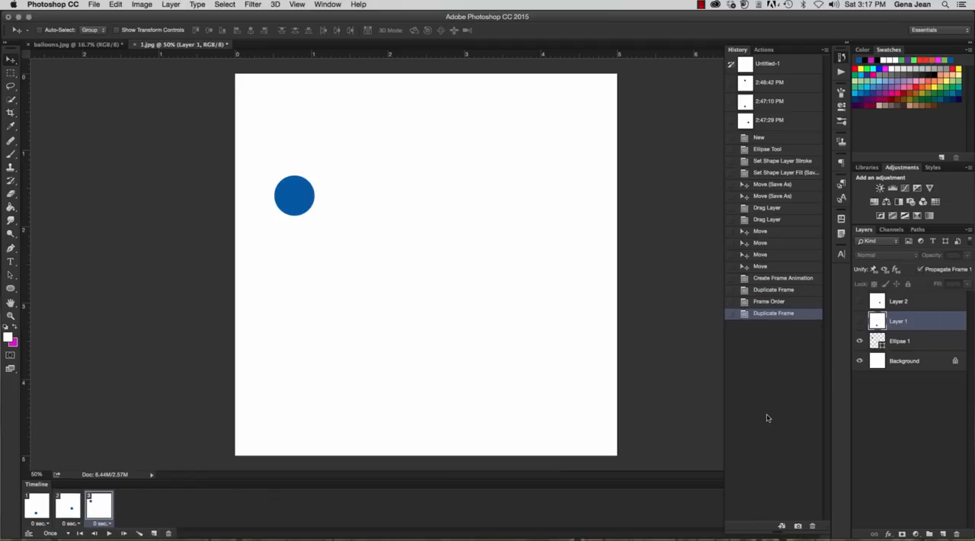
{"action": "left_click", "coordinate": [859, 361]}
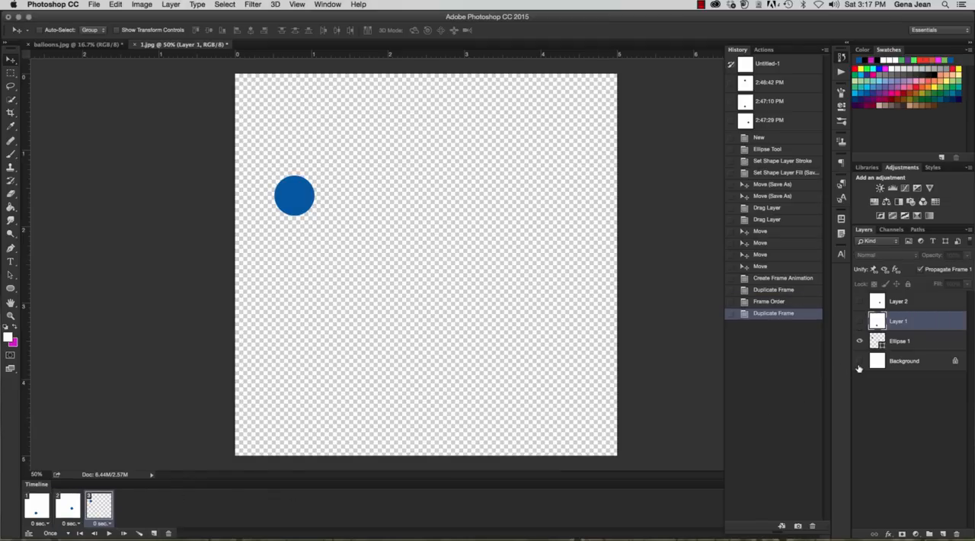
{"action": "left_click", "coordinate": [859, 361]}
{"action": "left_click_drag", "start_coordinate": [99, 506], "coordinate": [38, 526]}
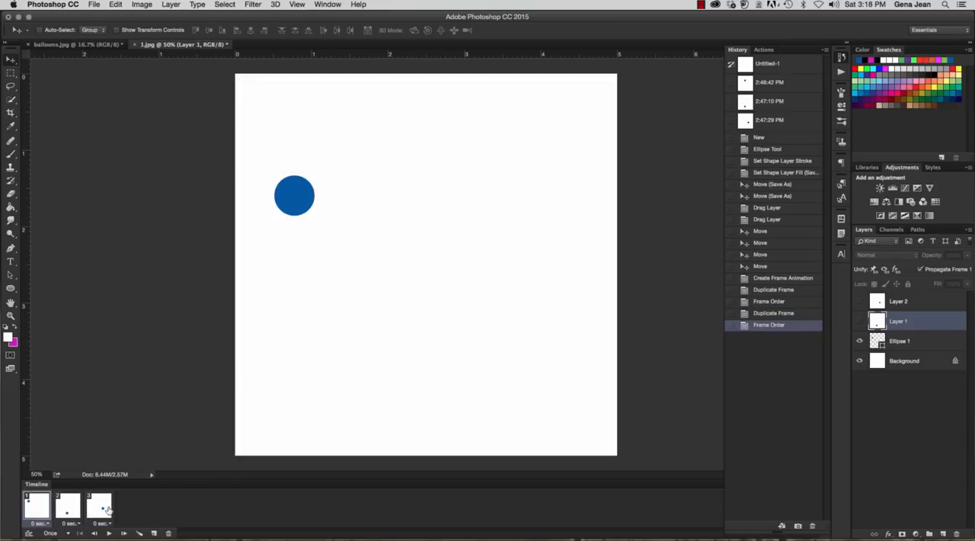
Play the animation before and after setting the delay of all three frames to 0.5 seconds
{"action": "left_click", "coordinate": [109, 534]}
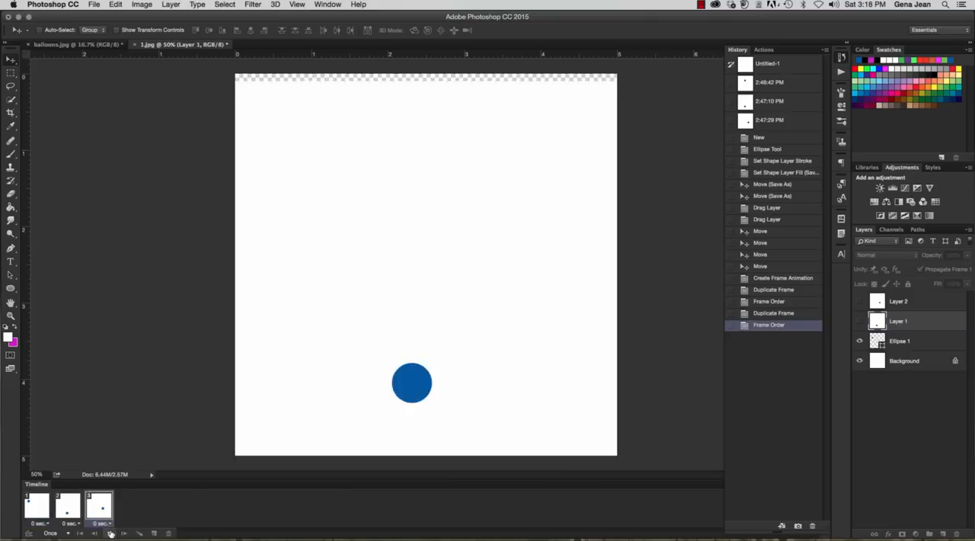
{"action": "left_click", "coordinate": [69, 523]}
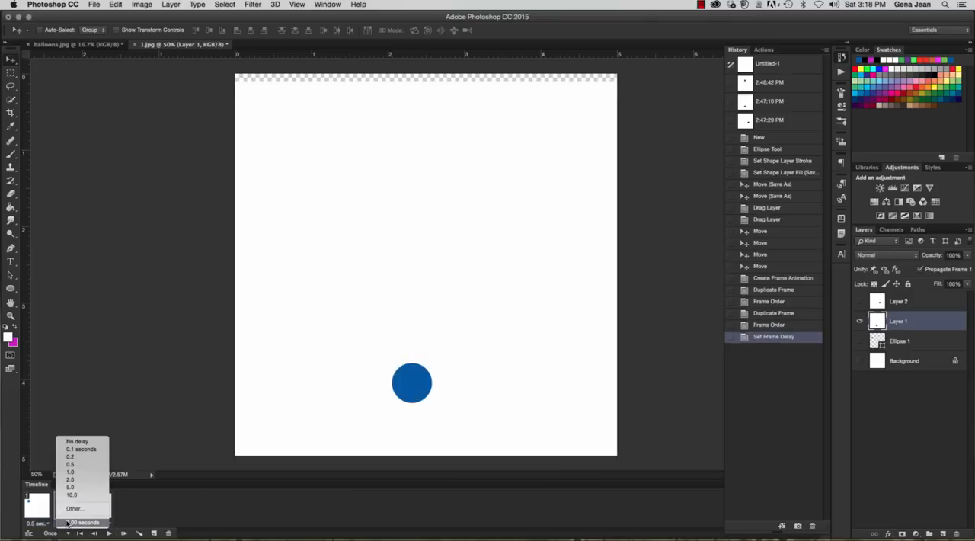
{"action": "left_click", "coordinate": [72, 464]}
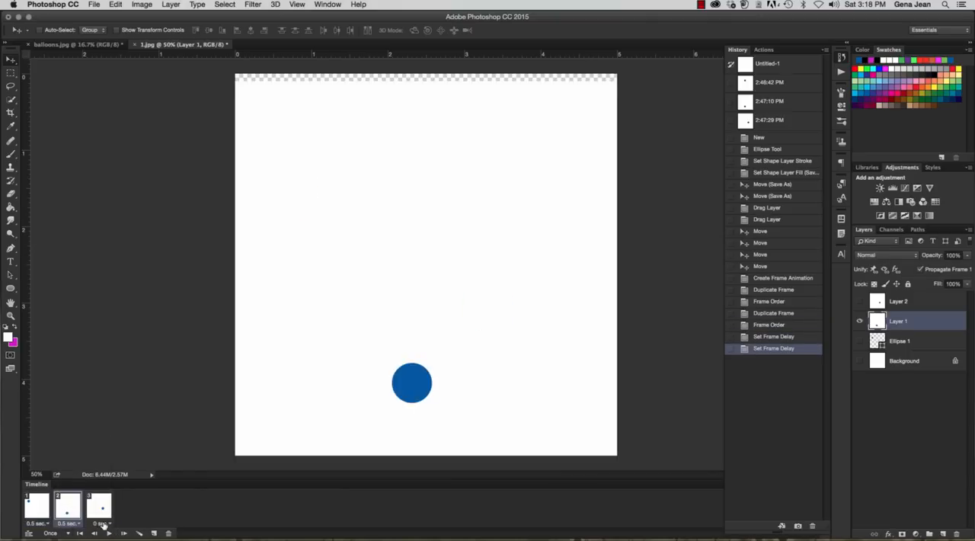
{"action": "left_click", "coordinate": [103, 524]}
{"action": "left_click", "coordinate": [101, 464]}
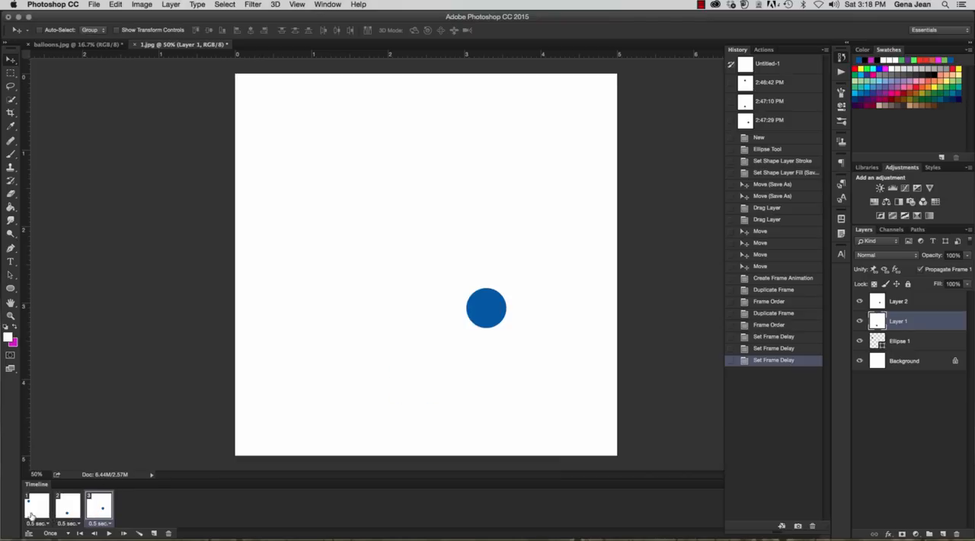
{"action": "left_click", "coordinate": [44, 512]}
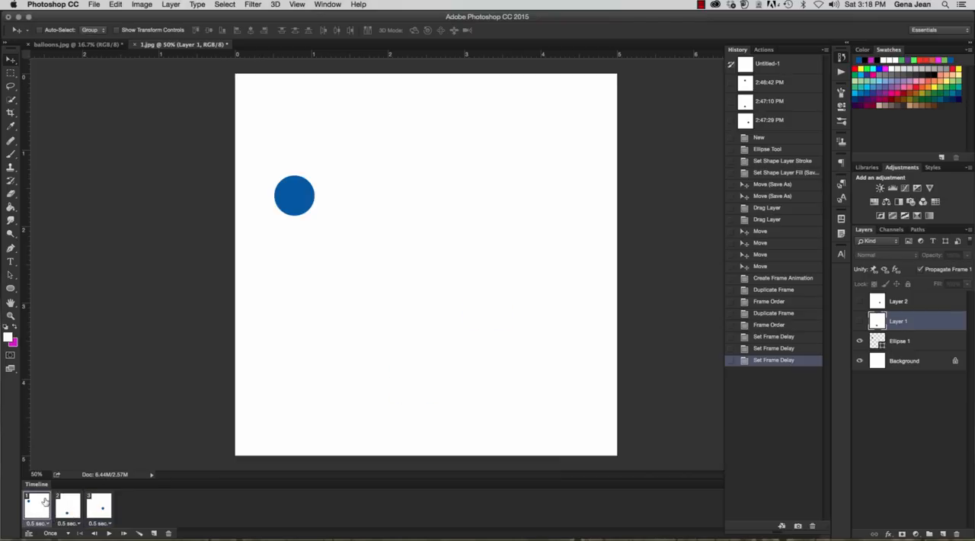
{"action": "left_click", "coordinate": [109, 532]}
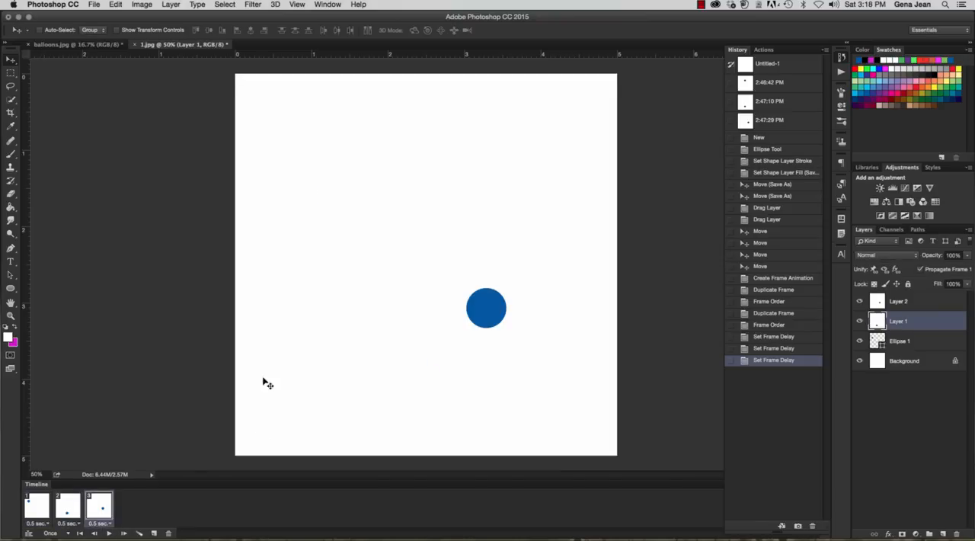
Set the delay of all three animation frames to 1 second and play the animation
{"action": "left_click", "coordinate": [37, 518]}
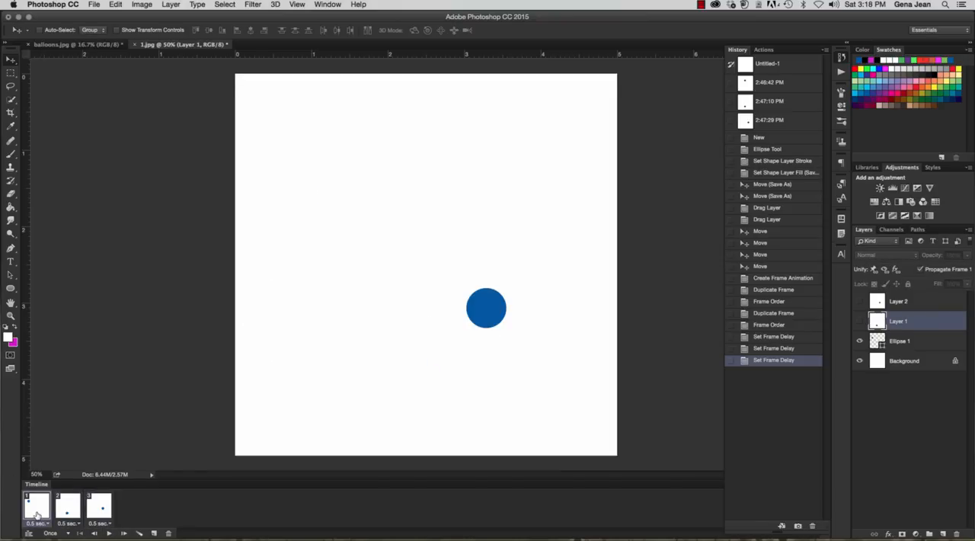
{"action": "left_click", "coordinate": [36, 523]}
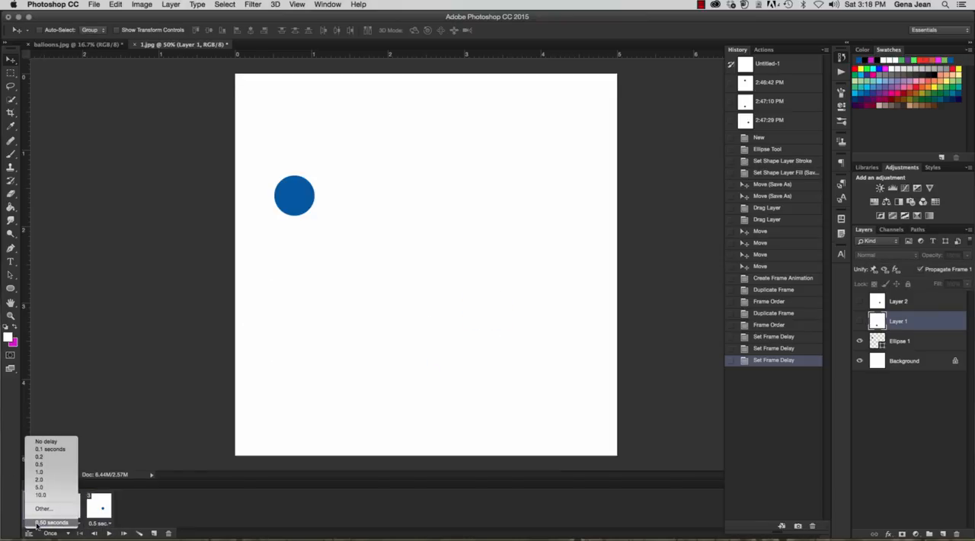
{"action": "left_click", "coordinate": [48, 473]}
{"action": "left_click", "coordinate": [65, 511]}
{"action": "left_click", "coordinate": [68, 524]}
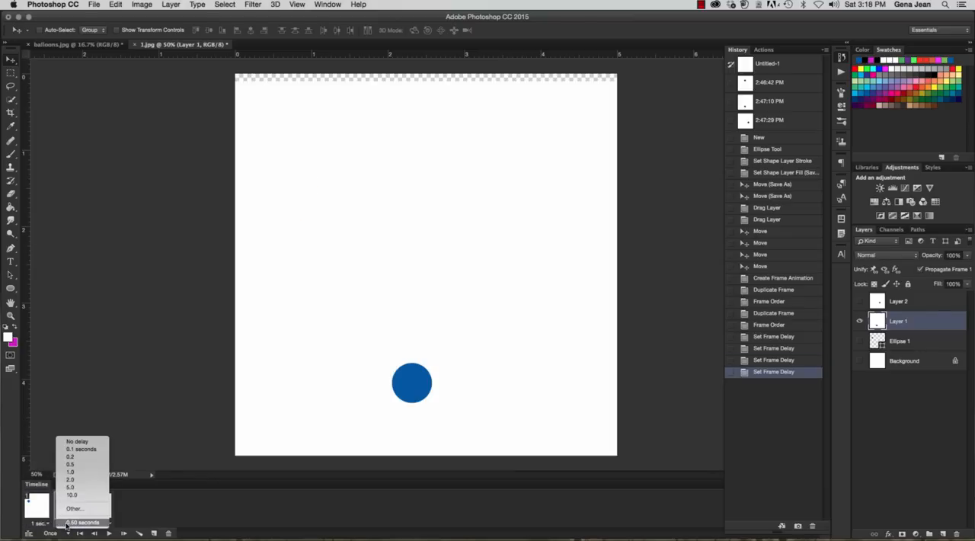
{"action": "left_click", "coordinate": [71, 472]}
{"action": "left_click", "coordinate": [96, 506]}
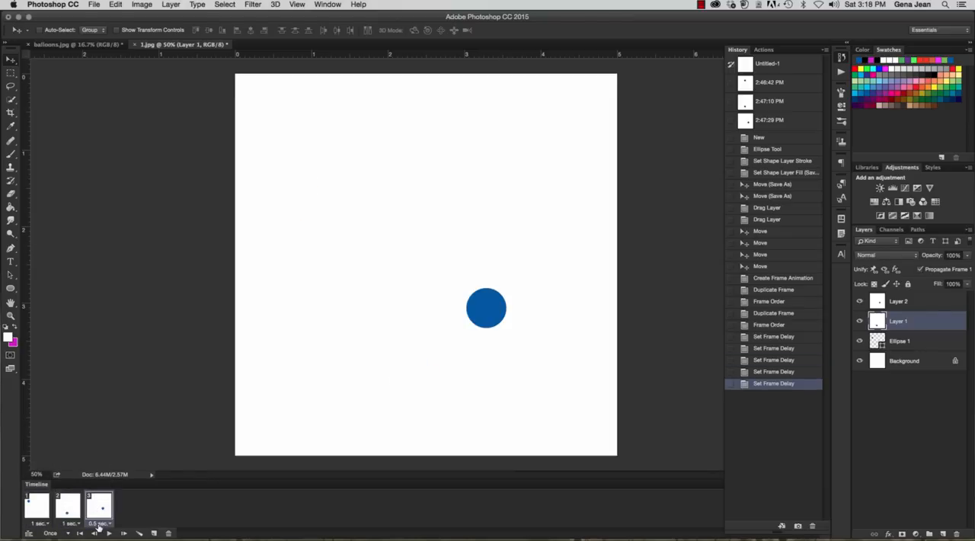
{"action": "left_click", "coordinate": [98, 524]}
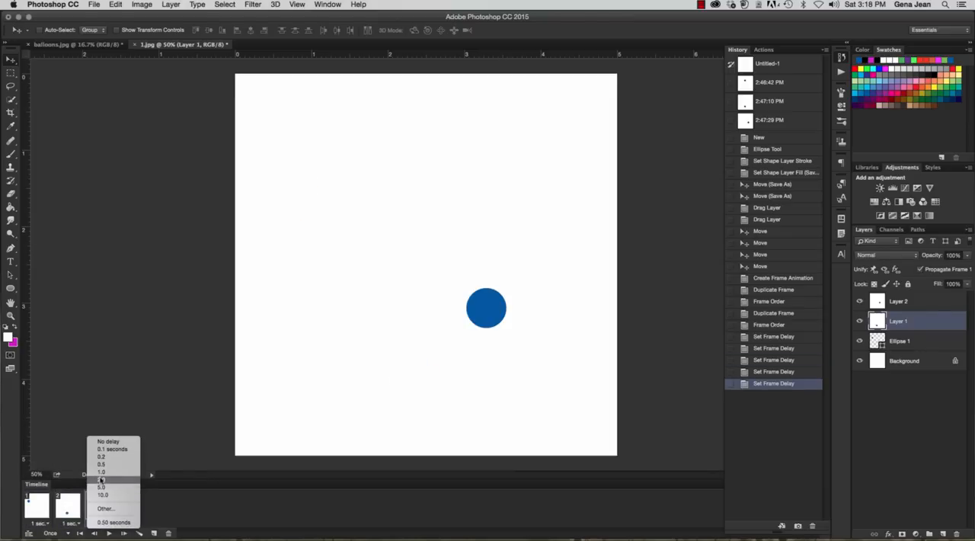
{"action": "left_click", "coordinate": [101, 471]}
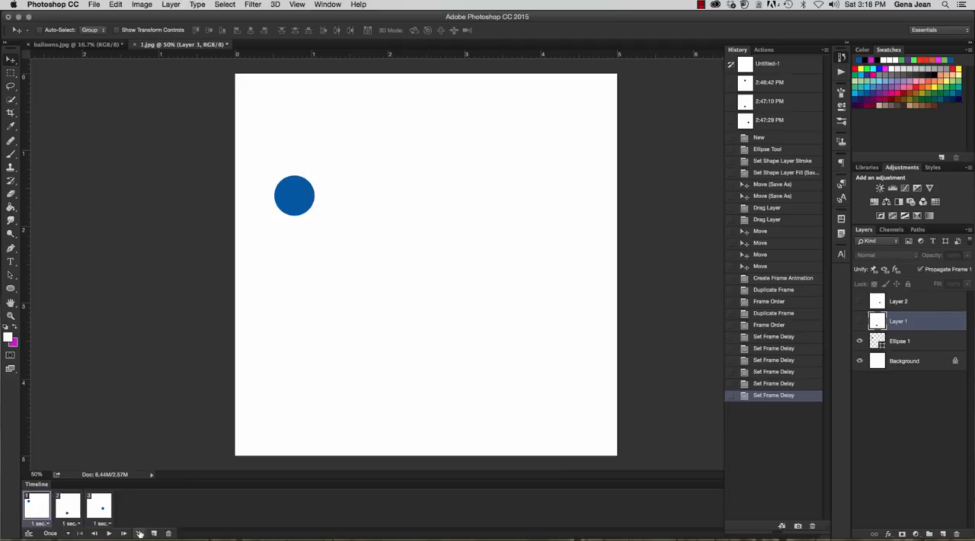
{"action": "left_click", "coordinate": [108, 532]}
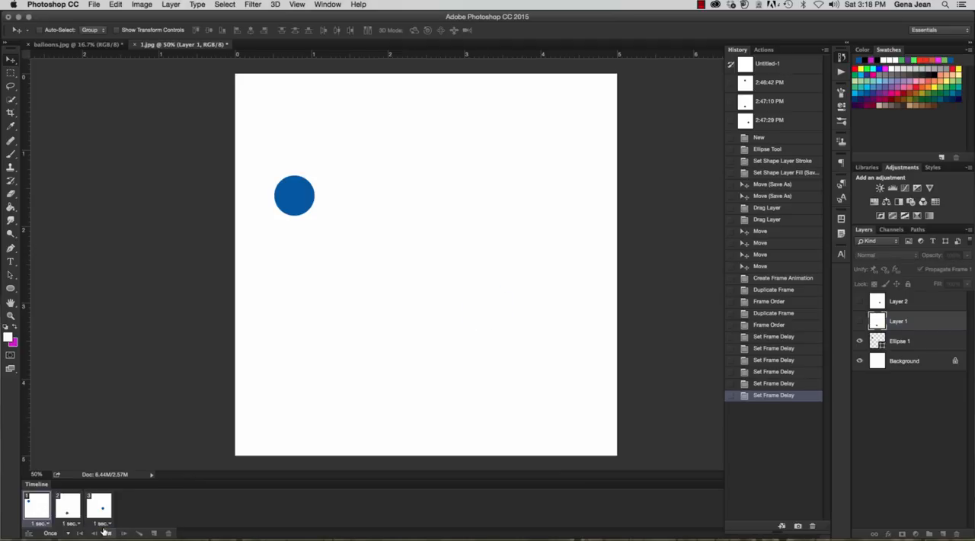
{"action": "left_click", "coordinate": [106, 532]}
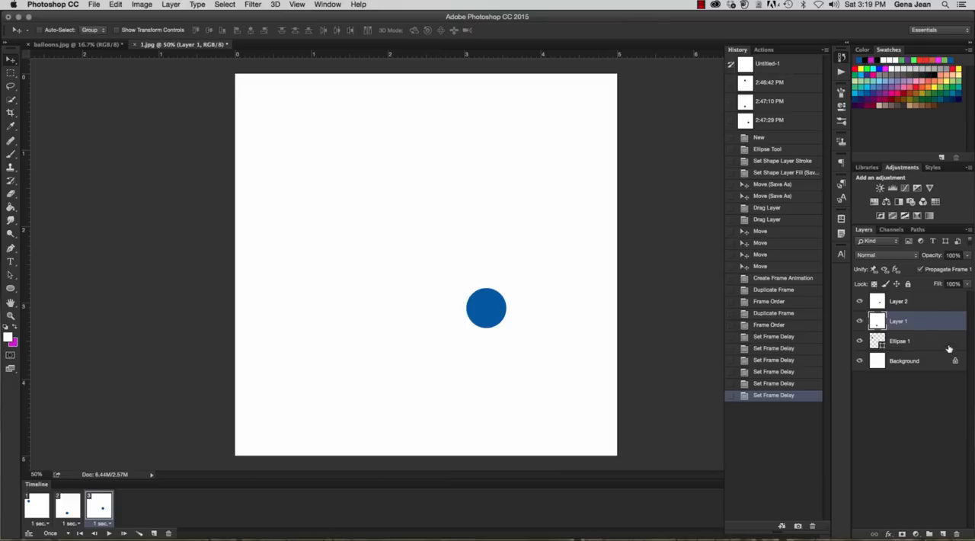
{"action": "left_click", "coordinate": [893, 303]}
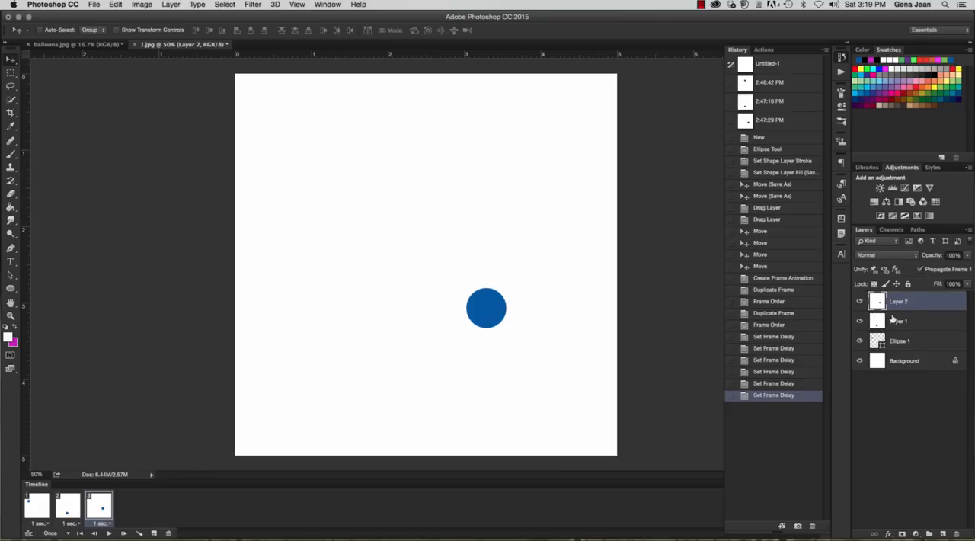
{"action": "left_click", "coordinate": [895, 321]}
{"action": "left_click", "coordinate": [896, 340]}
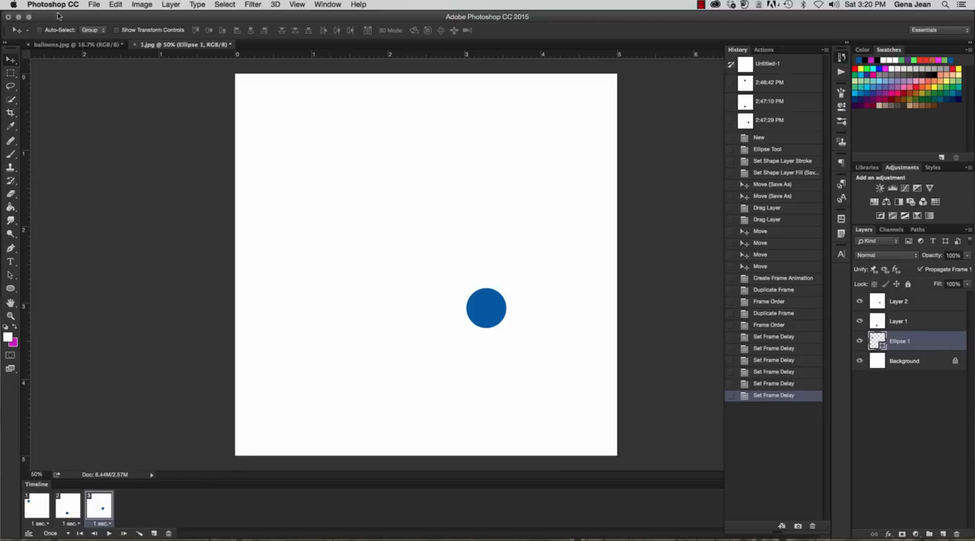
Start a Save for Web export of the animation and set its file format to GIF
{"action": "left_click", "coordinate": [97, 4]}
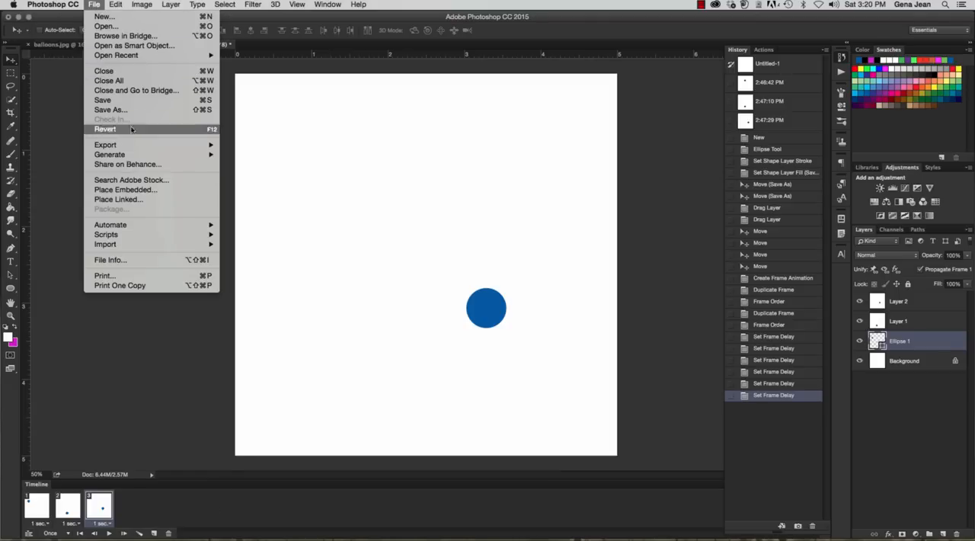
{"action": "mouse_move", "coordinate": [136, 145]}
{"action": "left_click", "coordinate": [253, 188]}
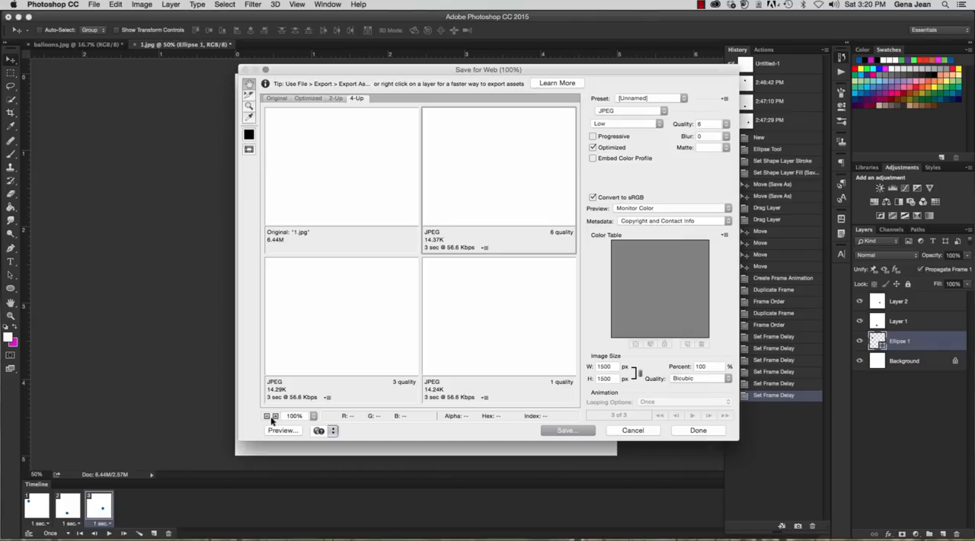
{"action": "left_click", "coordinate": [267, 416]}
{"action": "left_click", "coordinate": [268, 416]}
{"action": "left_click", "coordinate": [268, 416]}
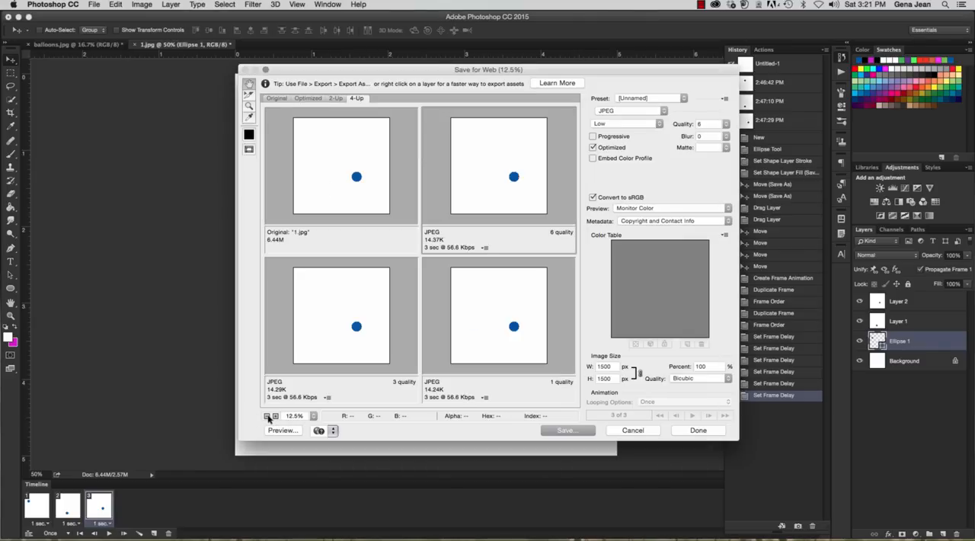
{"action": "left_click", "coordinate": [650, 111]}
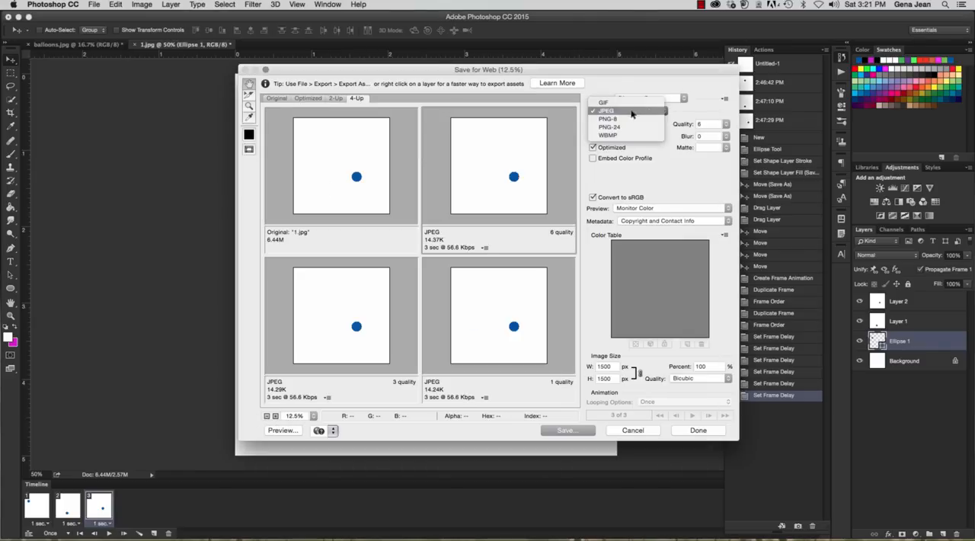
{"action": "left_click", "coordinate": [603, 102]}
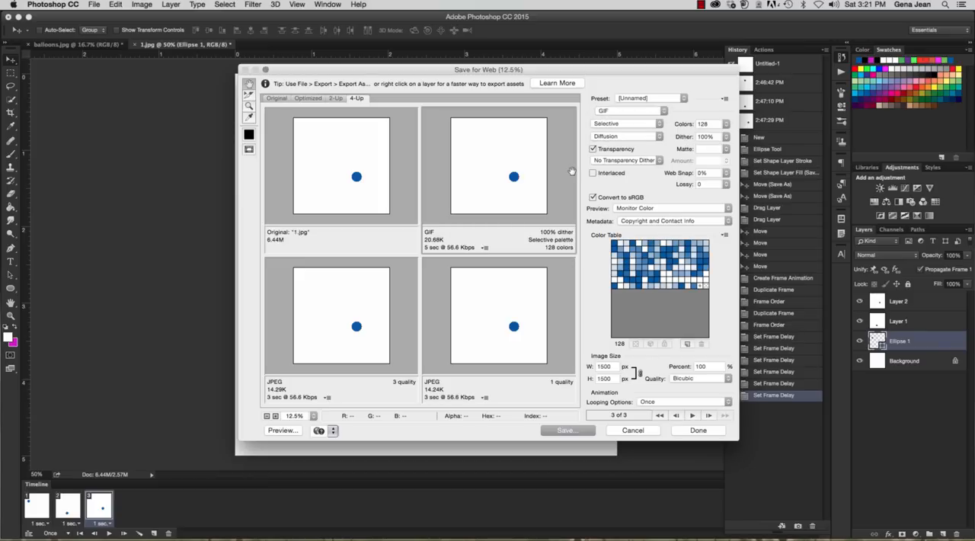
Save the optimized GIF in the chapter17 folder, named 17B, the person's surname and GIF, joined by underscores
{"action": "left_click", "coordinate": [595, 433]}
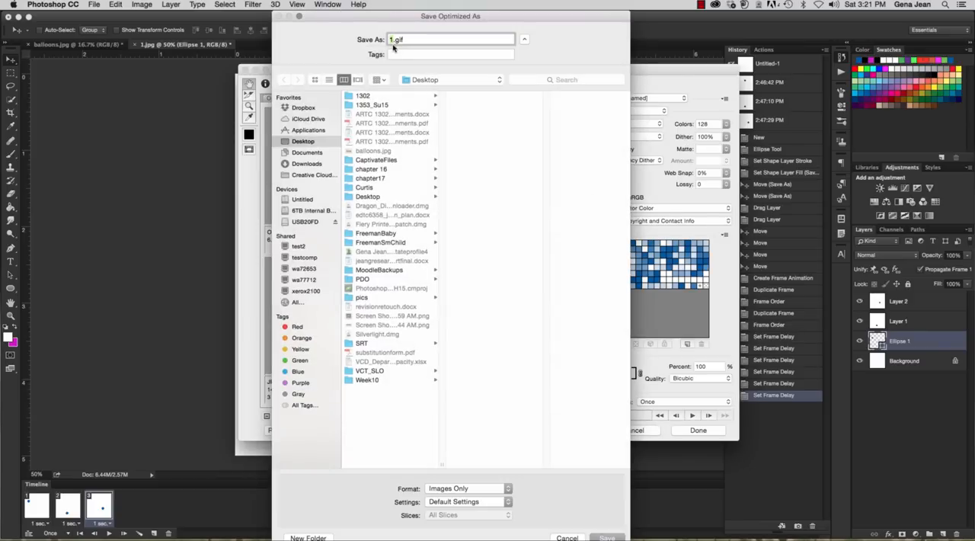
{"action": "type", "text": "17B_Jean_Gig"}
{"action": "key", "text": "BackSpace"}
{"action": "key", "text": "BackSpace"}
{"action": "type", "text": "IF"}
{"action": "left_click", "coordinate": [379, 178]}
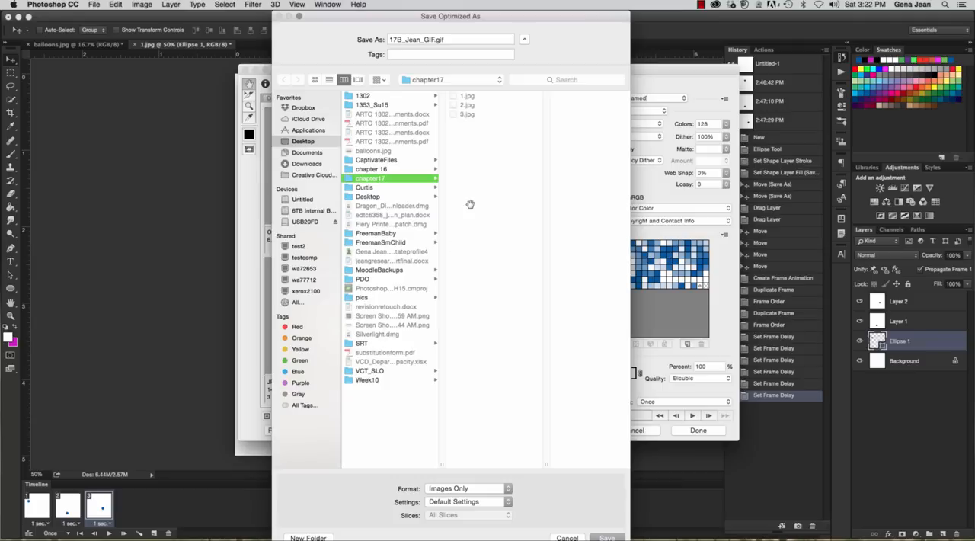
{"action": "left_click", "coordinate": [607, 538]}
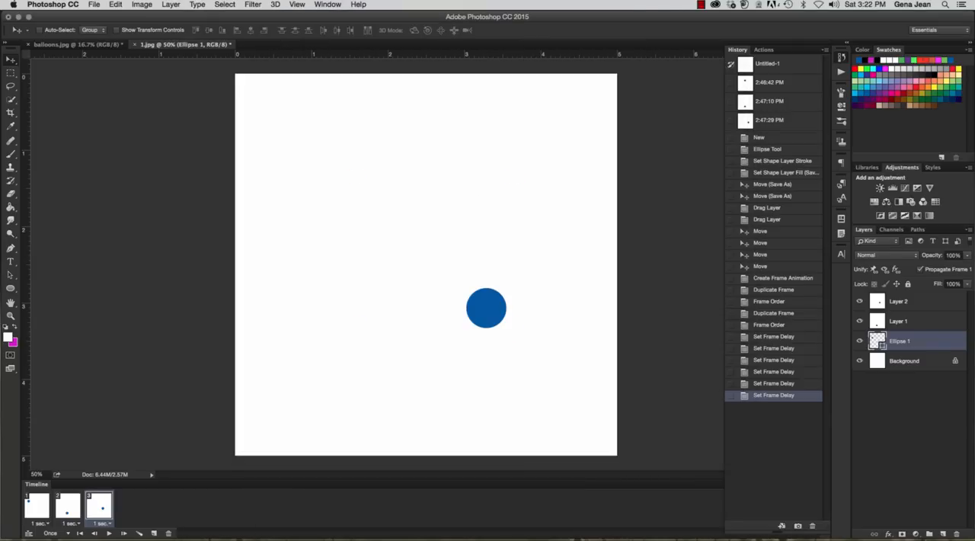
Switch to Finder and open the exported GIF from the chapter17 folder to check its animation
{"action": "left_click_drag", "start_coordinate": [533, 35], "coordinate": [25, 38]}
{"action": "left_click", "coordinate": [55, 97]}
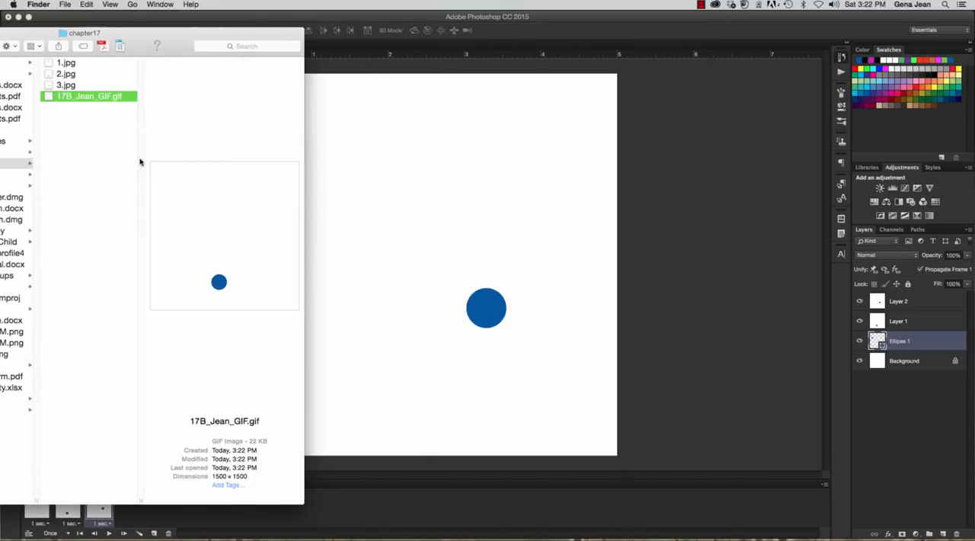
{"action": "double_click", "coordinate": [85, 97]}
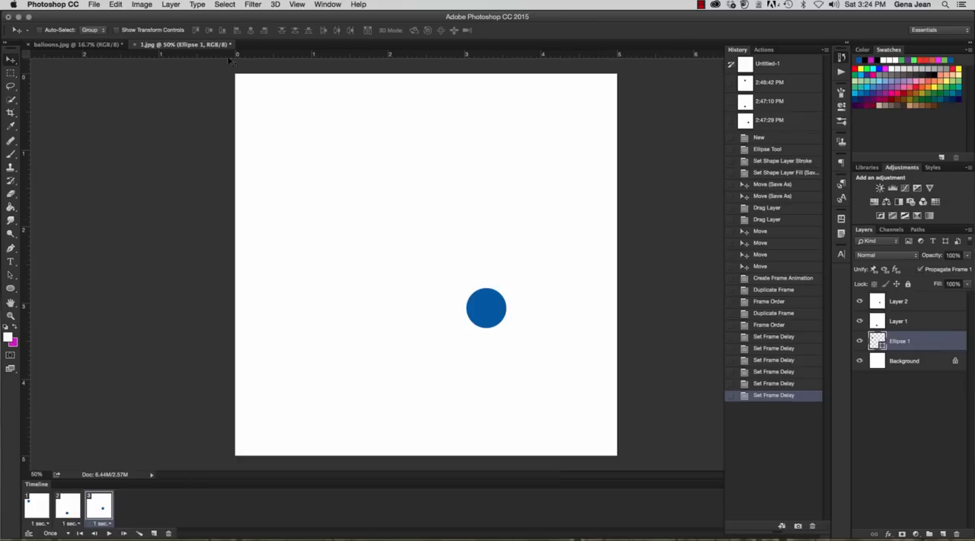
Return to Photoshop, show balloons.jpg, and open the website screenshot Screen Shot 2015-07-11 at 3.25.55 PM.png
{"action": "left_click", "coordinate": [83, 44]}
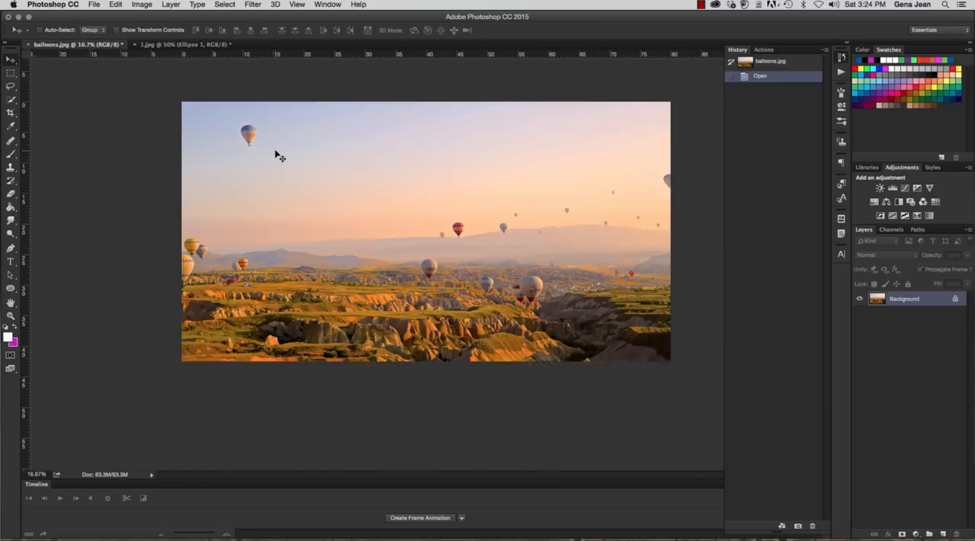
{"action": "left_click_drag", "start_coordinate": [198, 363], "coordinate": [250, 533]}
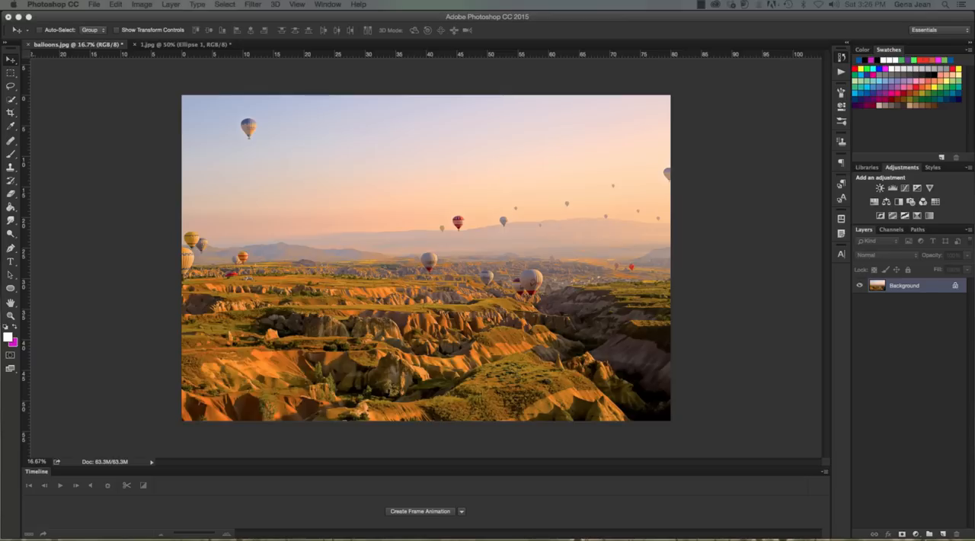
{"action": "left_click", "coordinate": [94, 4]}
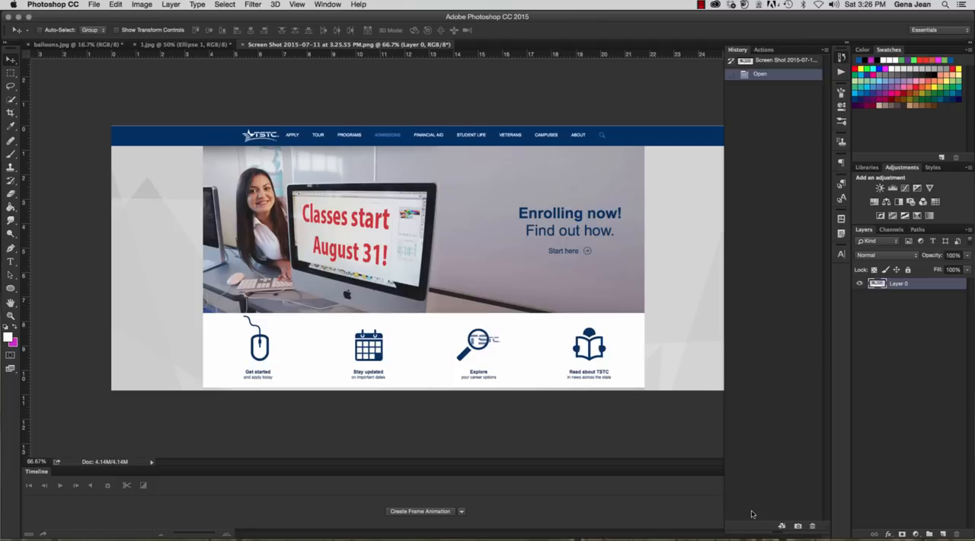
Place two vertical and two horizontal guides along the edges of the banner photo and create slices from the guides
{"action": "left_click_drag", "start_coordinate": [26, 120], "coordinate": [204, 171]}
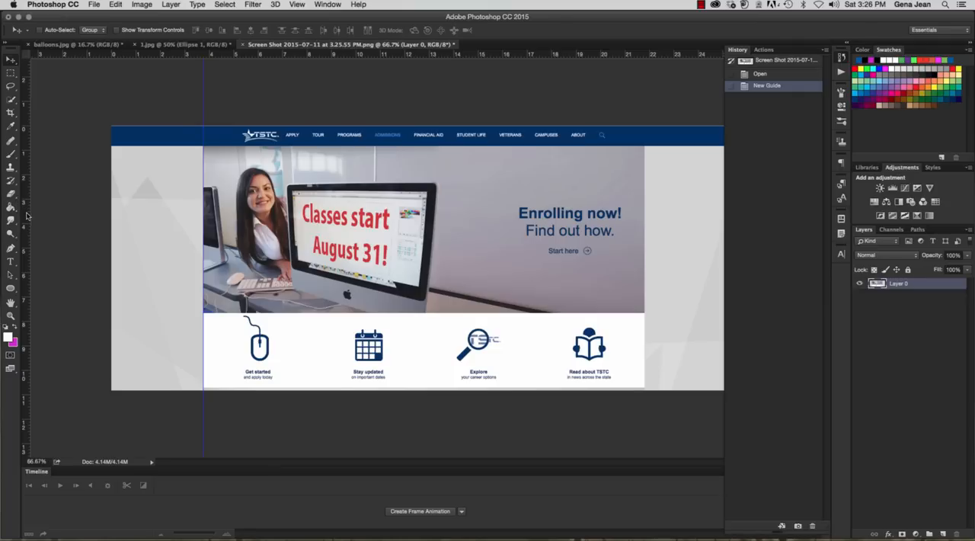
{"action": "left_click_drag", "start_coordinate": [27, 216], "coordinate": [647, 306]}
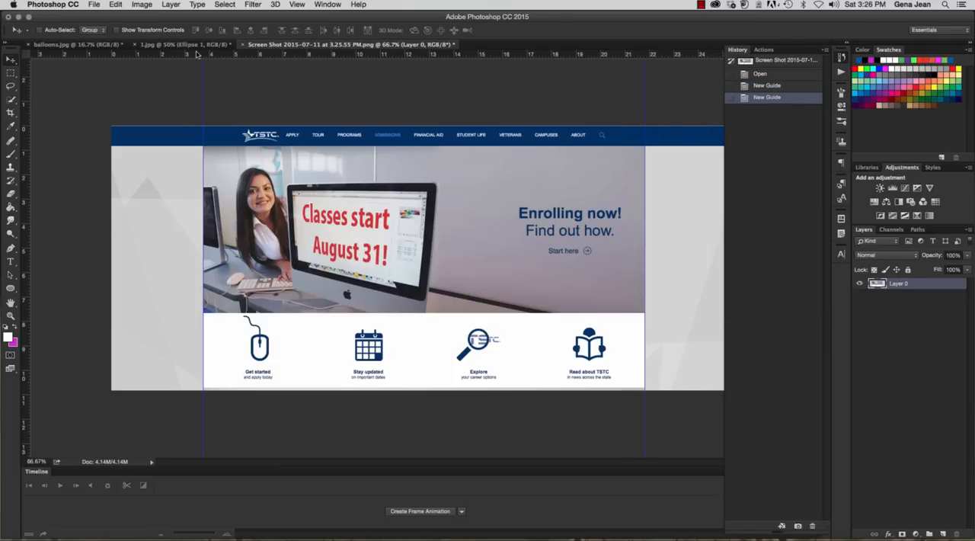
{"action": "left_click_drag", "start_coordinate": [196, 54], "coordinate": [195, 146]}
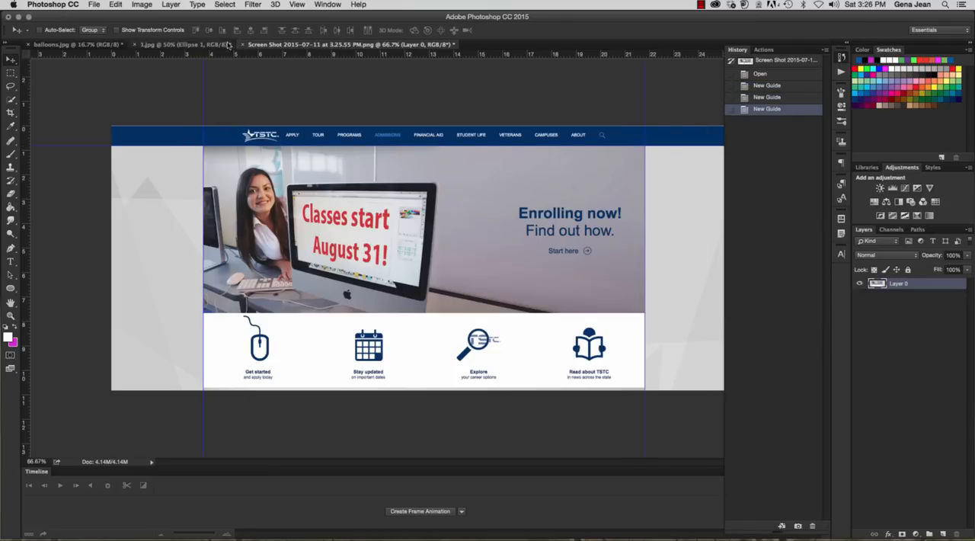
{"action": "left_click_drag", "start_coordinate": [230, 55], "coordinate": [246, 319]}
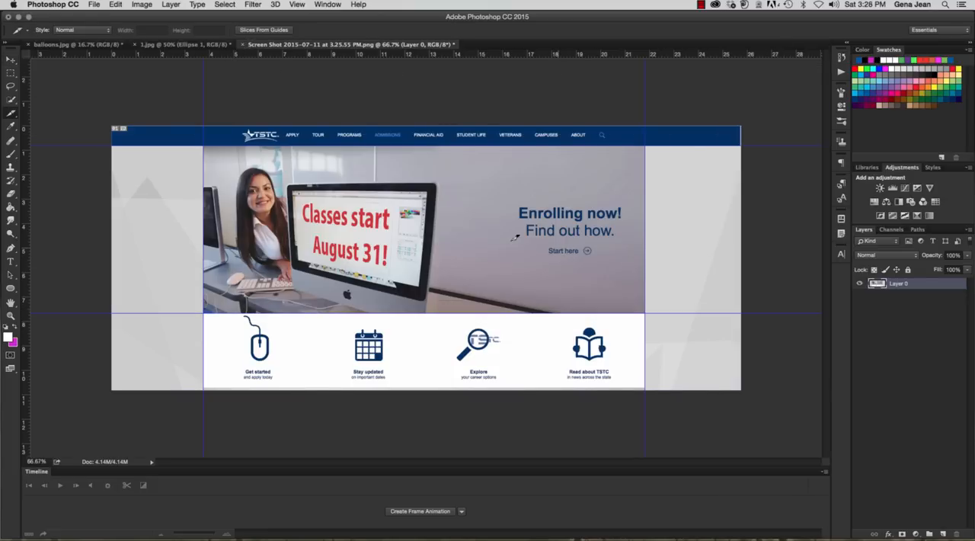
{"action": "left_click", "coordinate": [260, 30]}
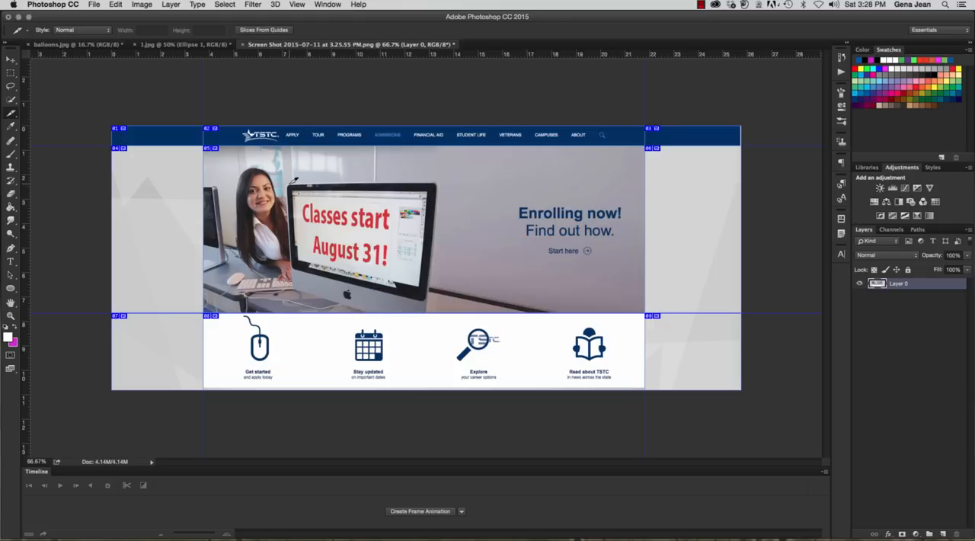
Try drawing a separate slice around the computer monitor in the banner photo twice, removing each trial slice
{"action": "left_click_drag", "start_coordinate": [290, 184], "coordinate": [427, 296]}
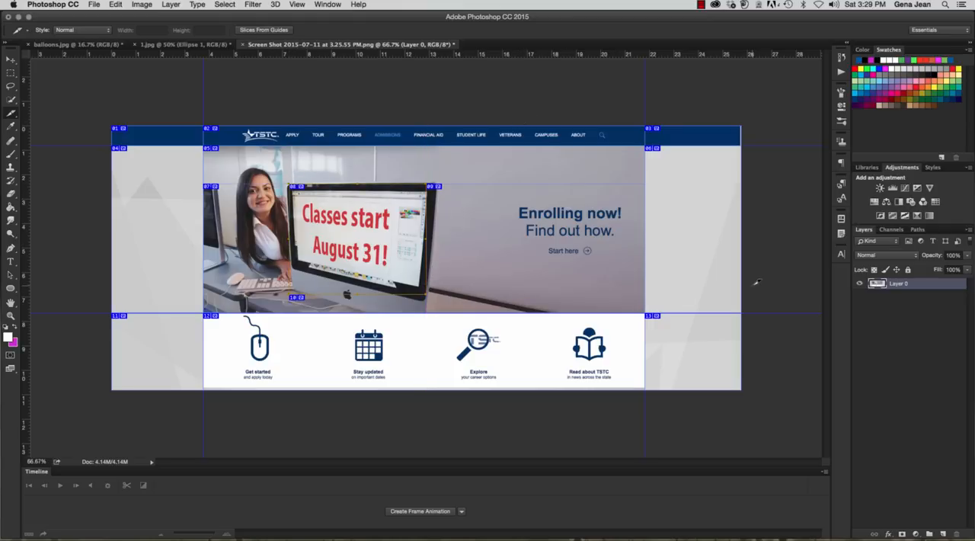
{"action": "key", "text": "Delete"}
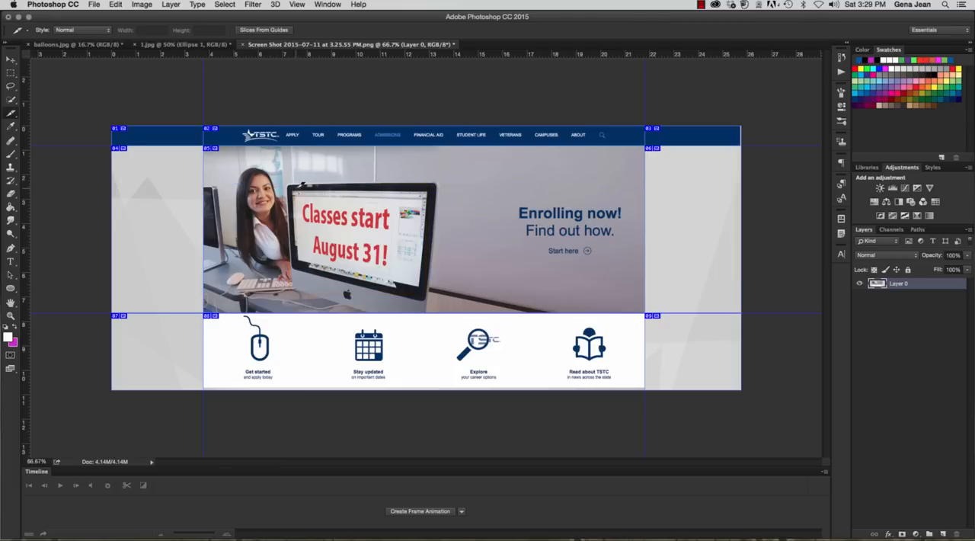
{"action": "left_click_drag", "start_coordinate": [290, 185], "coordinate": [431, 303]}
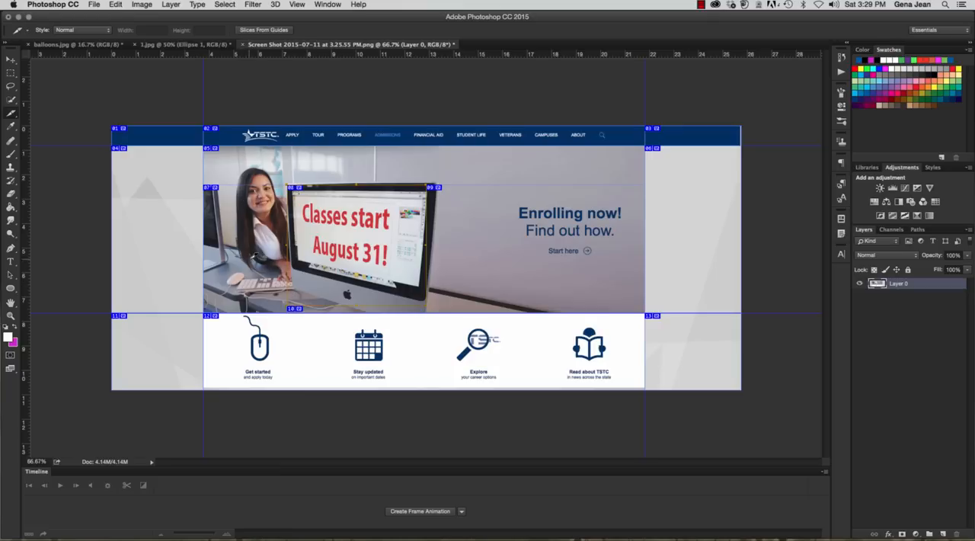
{"action": "key", "text": "super+z"}
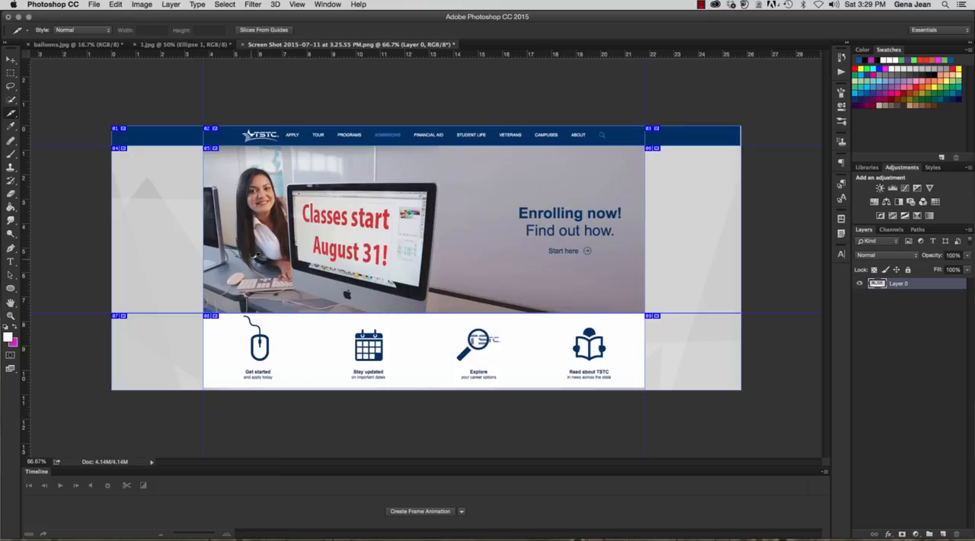